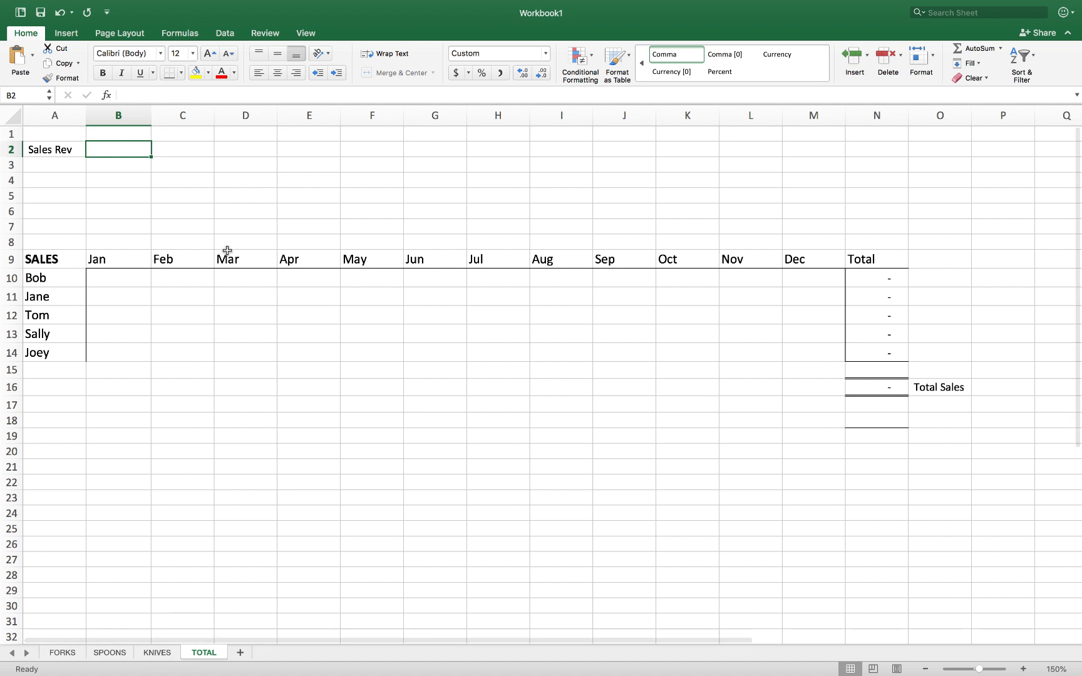
# Enter =SUM('FORKS:KNIVES'!B2) in TOTAL cell B2 to total Sales Rev at 170,000
pyautogui.click(172, 145)
pyautogui.click(135, 149)
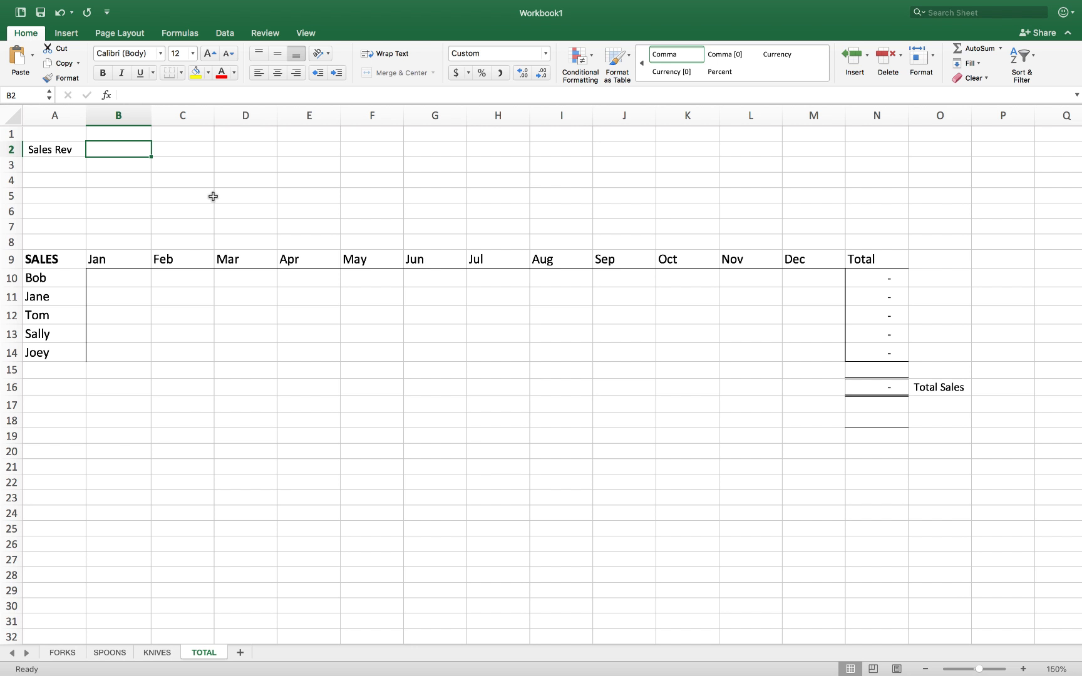
pyautogui.write('=sum')
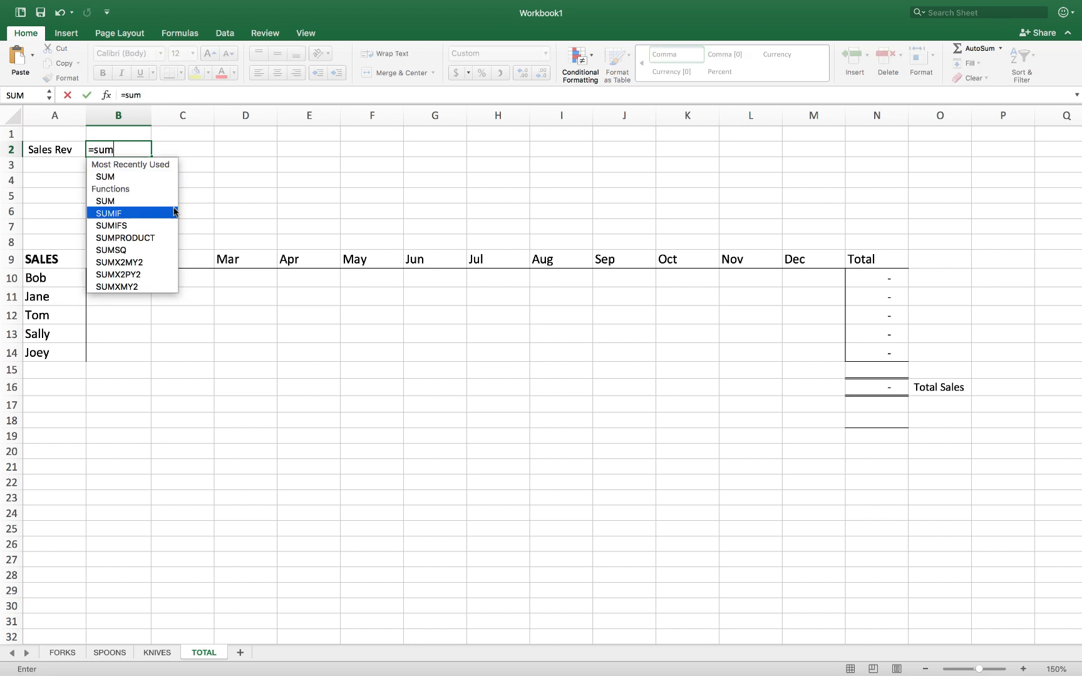
pyautogui.doubleClick(120, 176)
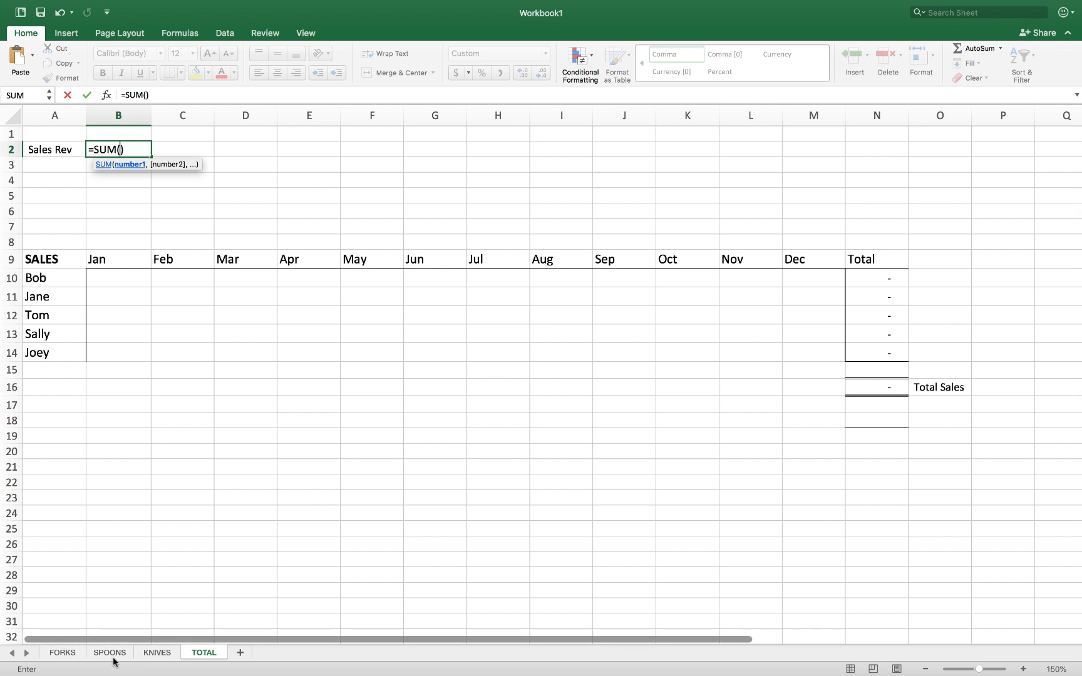
pyautogui.click(61, 655)
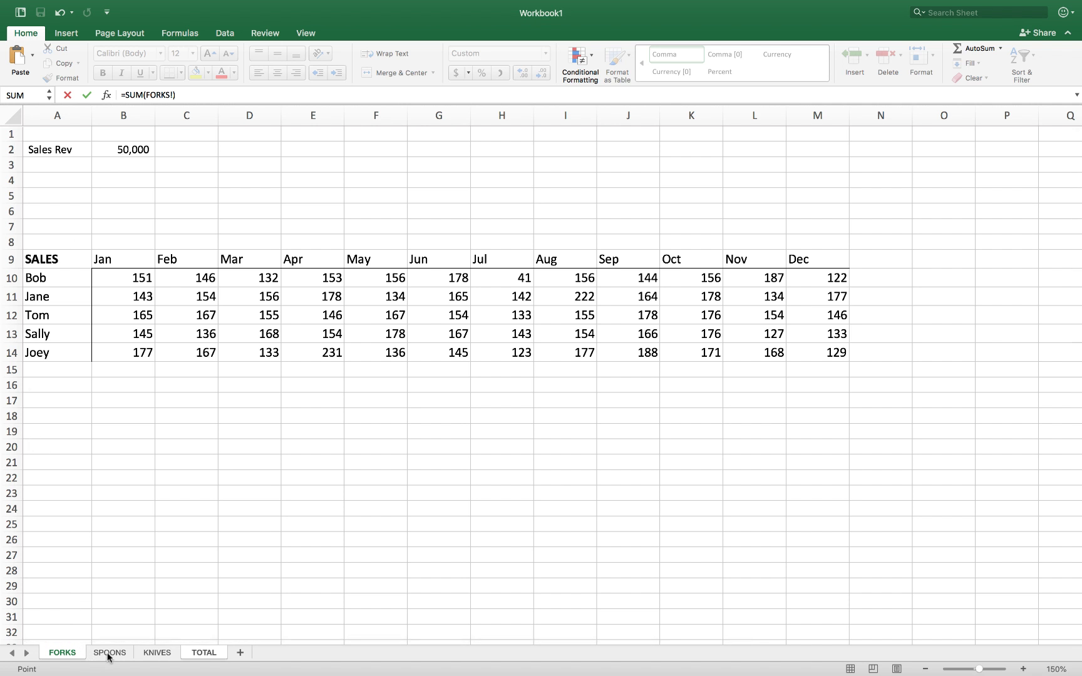
pyautogui.keyDown('shift'); pyautogui.click(159, 655); pyautogui.keyUp('shift')
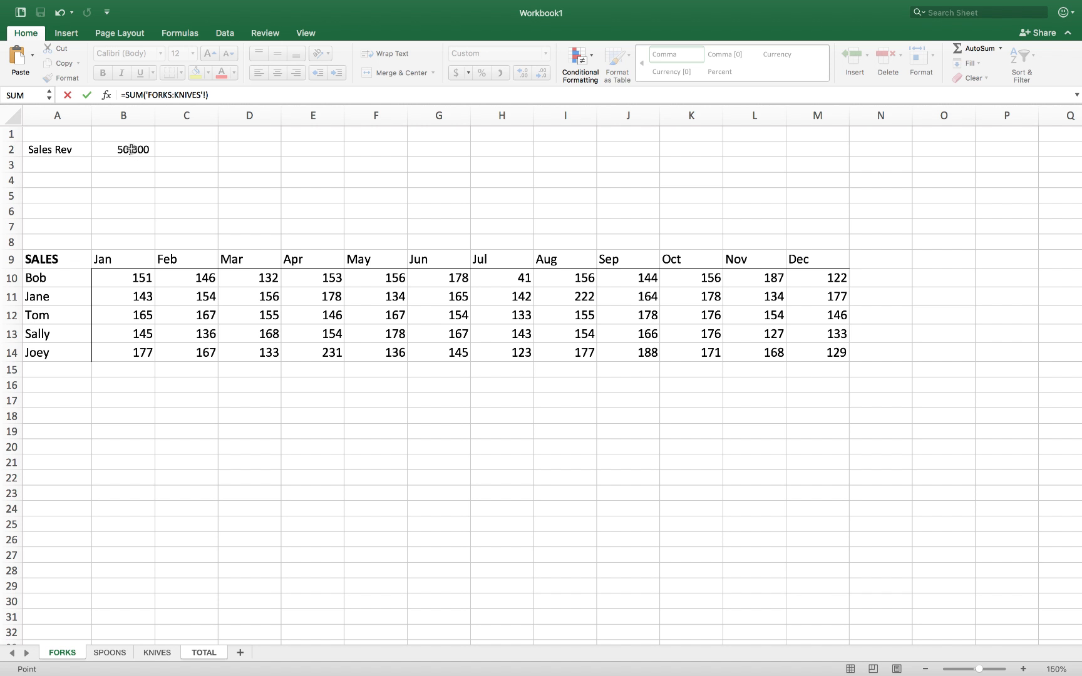
pyautogui.click(131, 148)
pyautogui.press('Return')
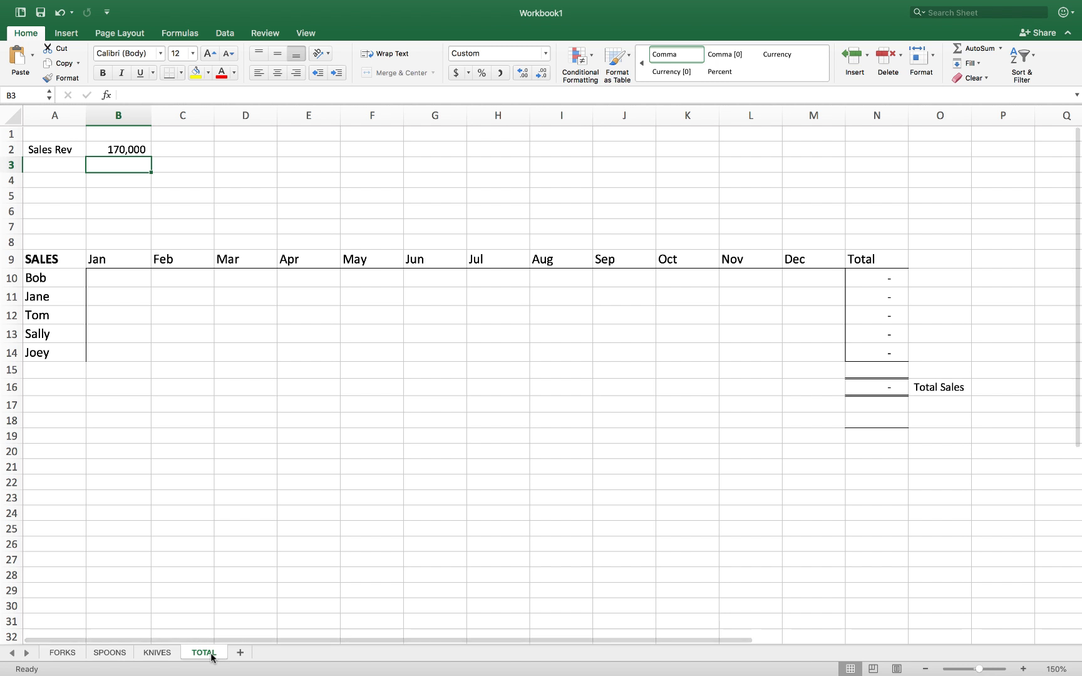
pyautogui.click(108, 146)
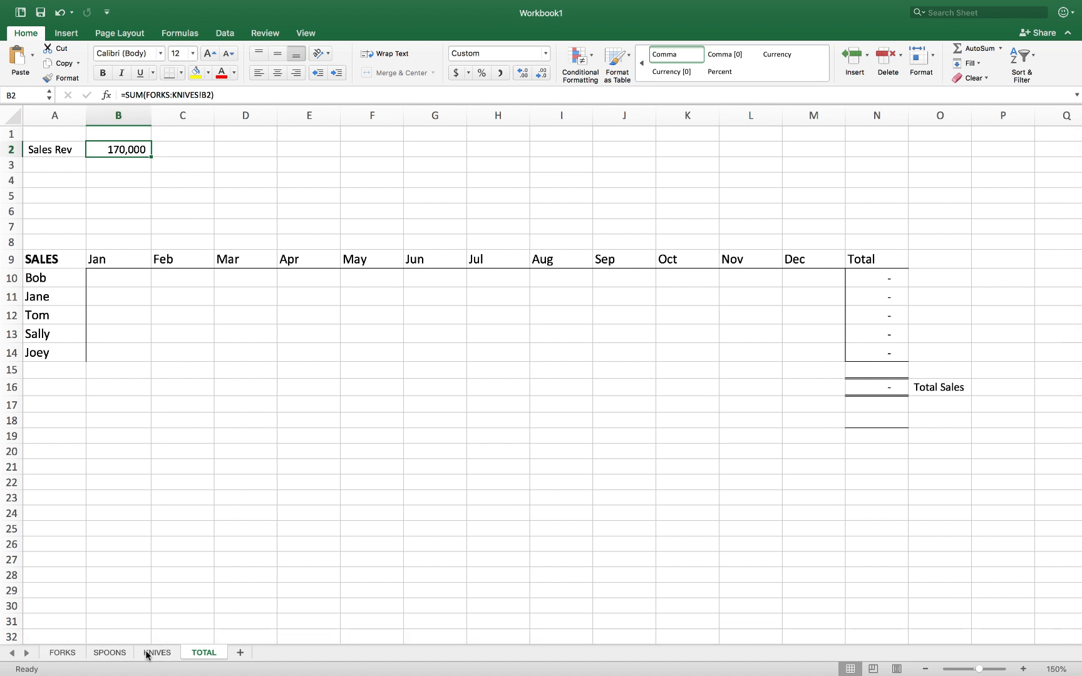
pyautogui.click(63, 654)
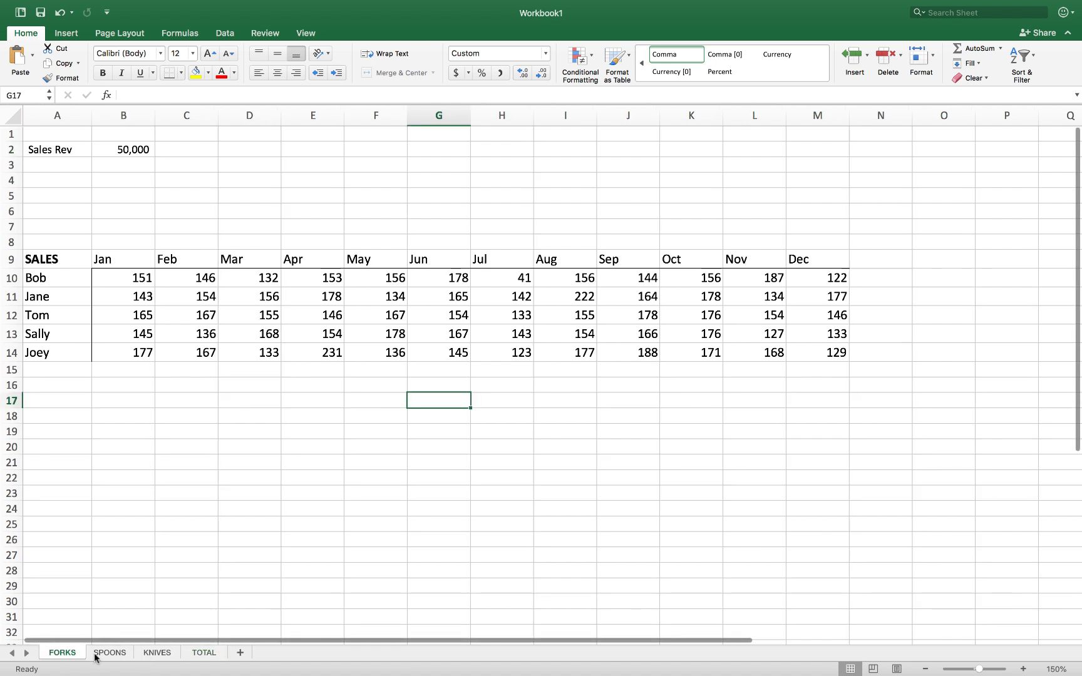
pyautogui.click(118, 655)
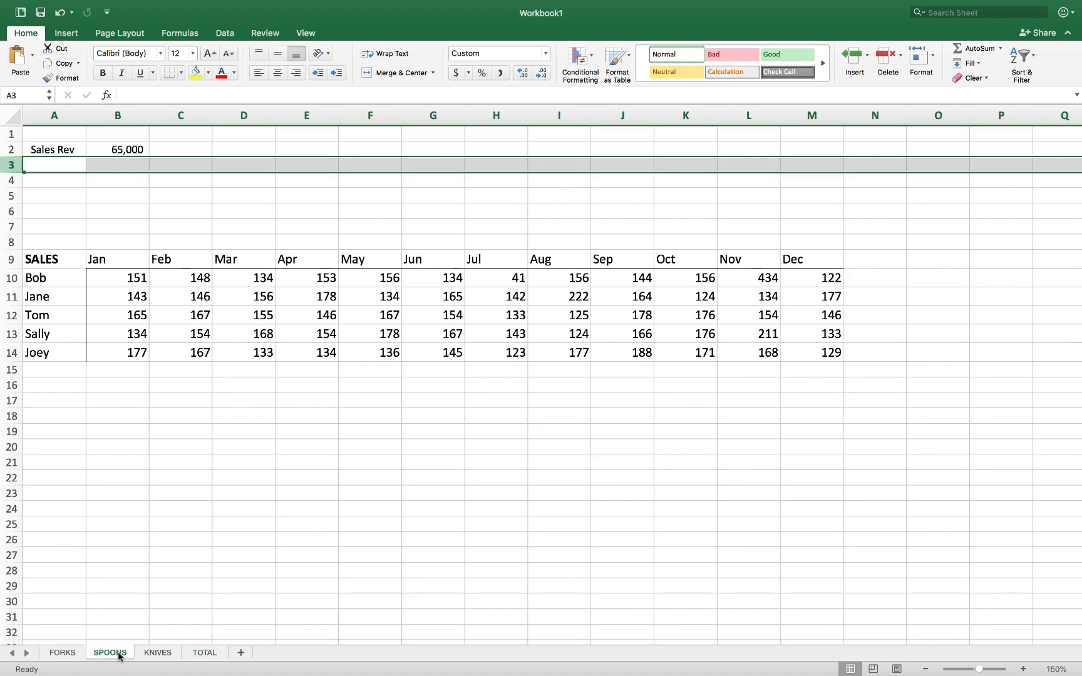
pyautogui.click(152, 654)
pyautogui.click(201, 654)
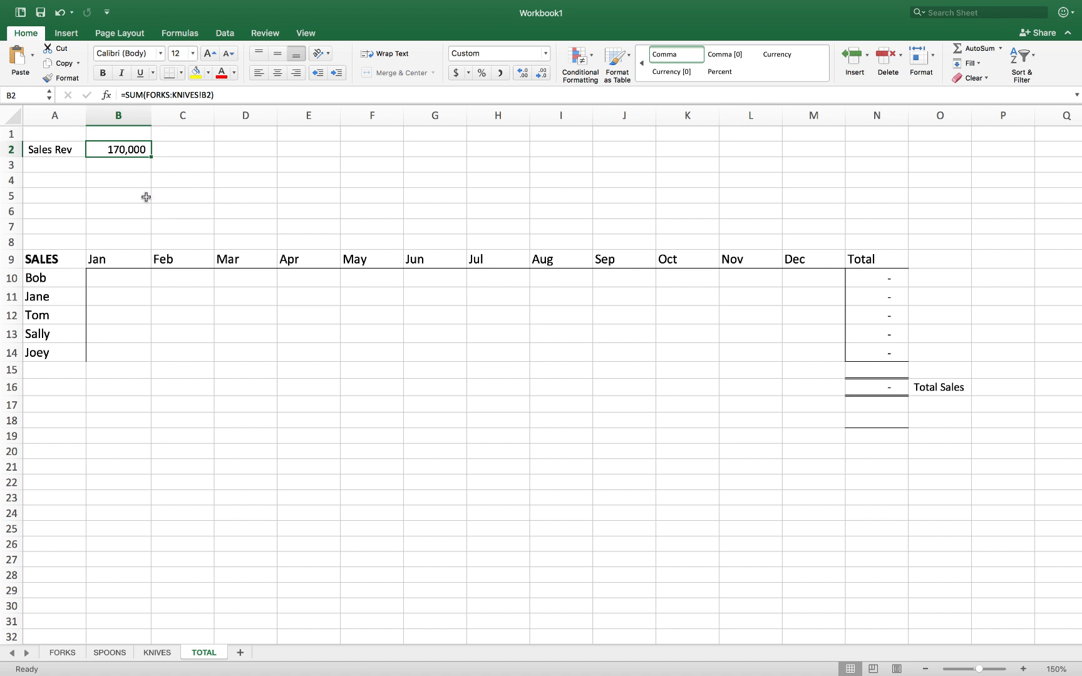
pyautogui.click(113, 162)
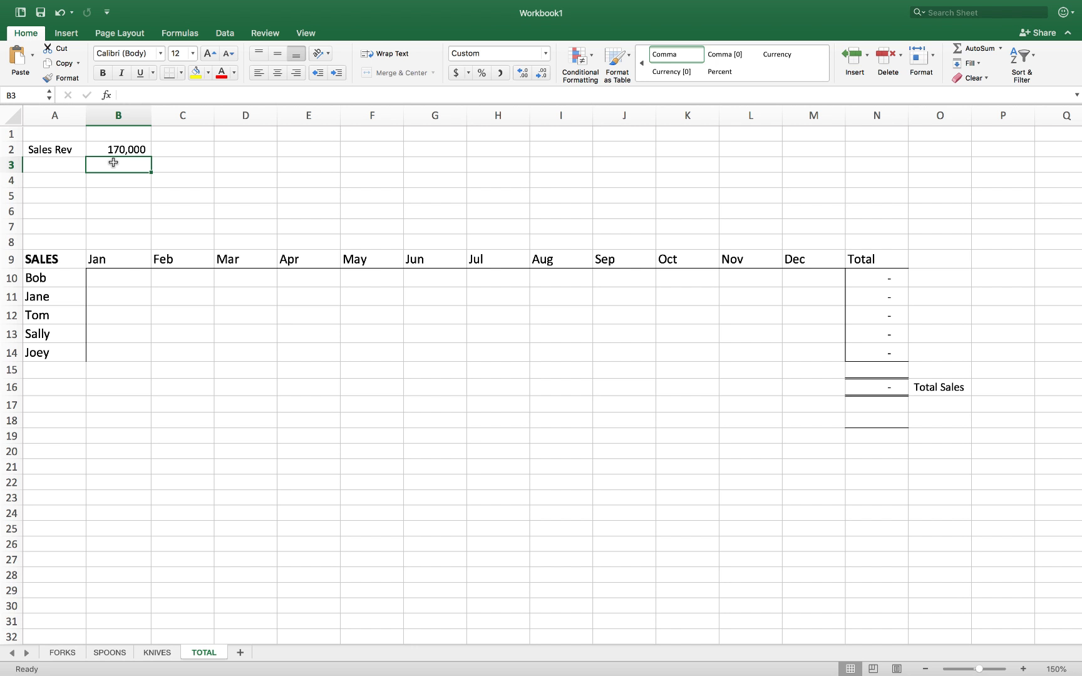
# Enter =AVERAGE('FORKS:KNIVES'!B2) in TOTAL cell B3, giving 56,667
pyautogui.write('=av')
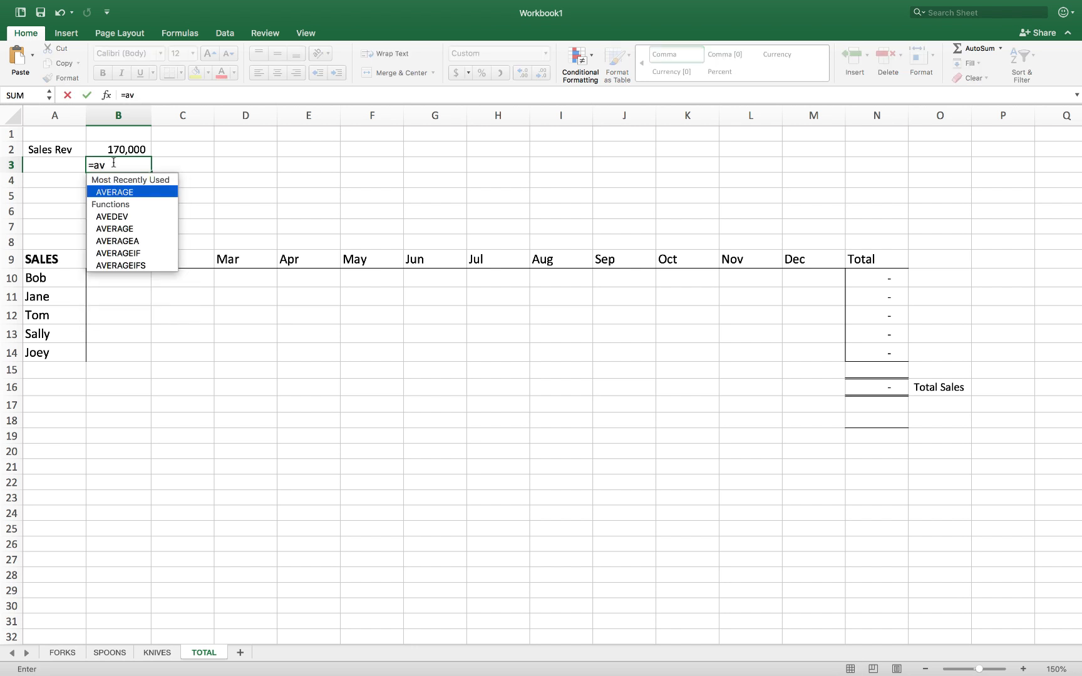
pyautogui.doubleClick(114, 191)
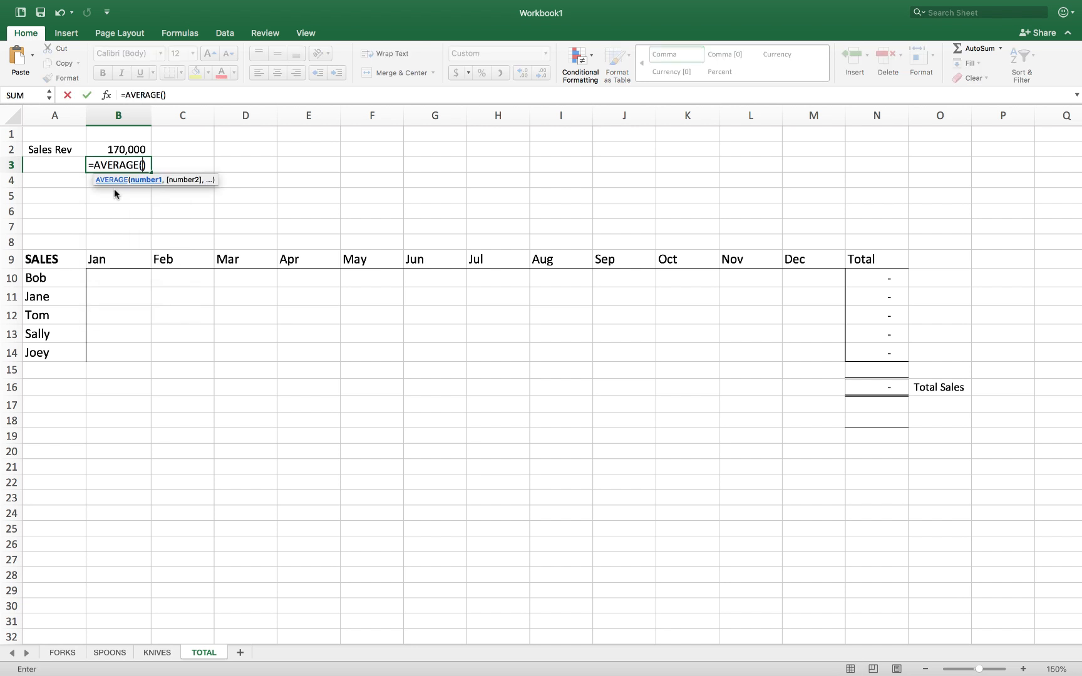
pyautogui.click(64, 653)
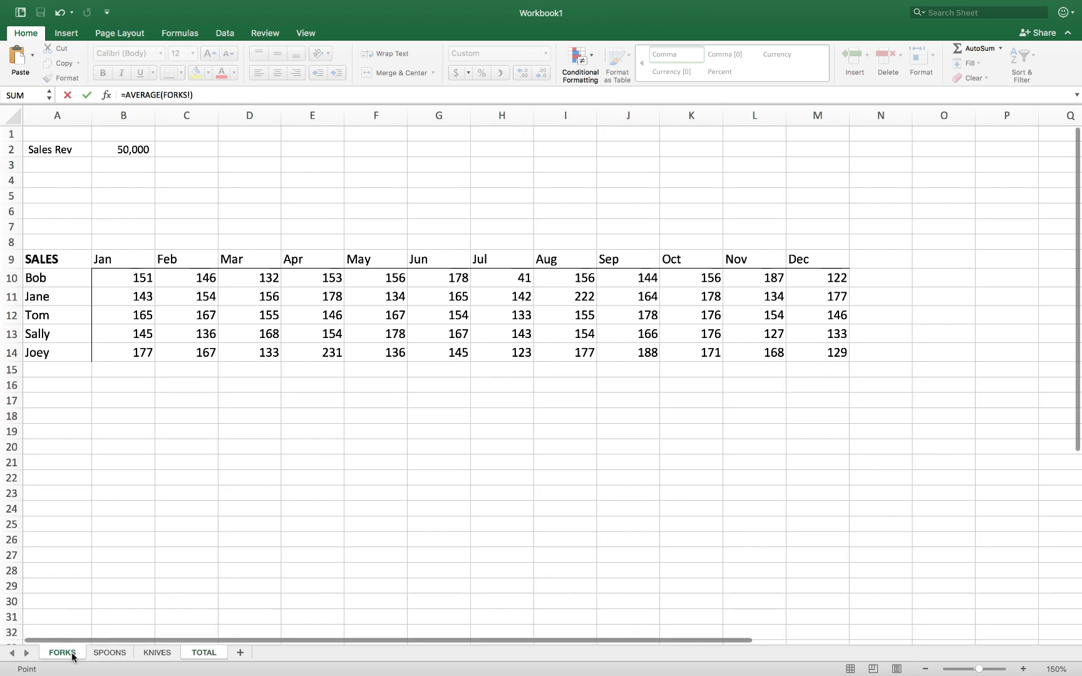
pyautogui.keyDown('shift'); pyautogui.click(154, 653); pyautogui.keyUp('shift')
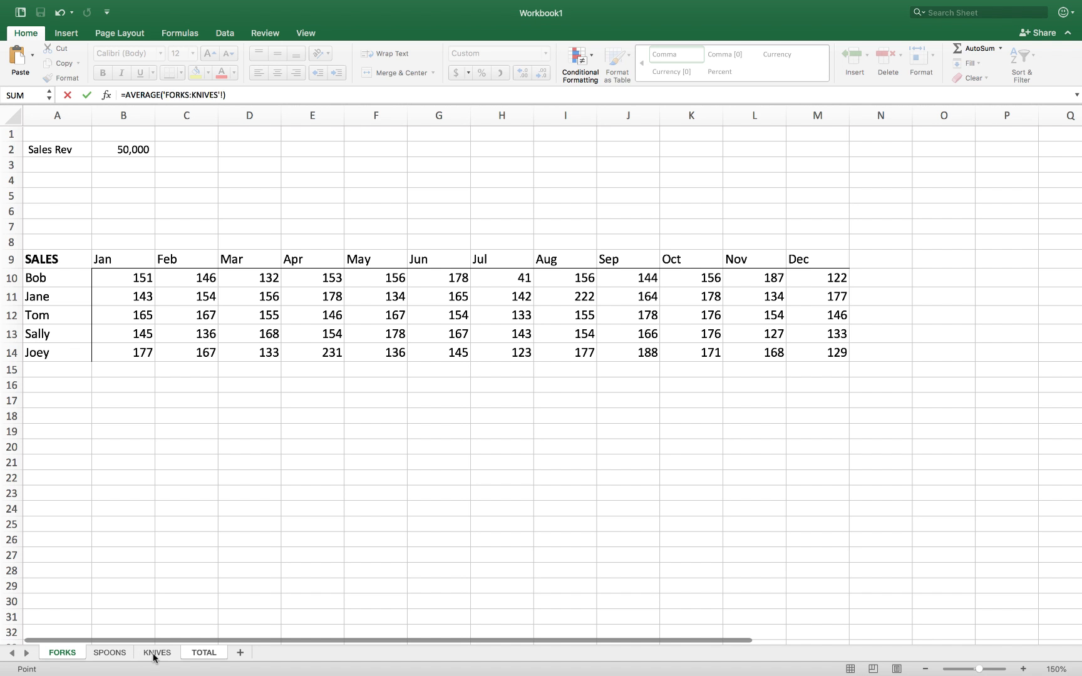
pyautogui.click(126, 151)
pyautogui.press('Return')
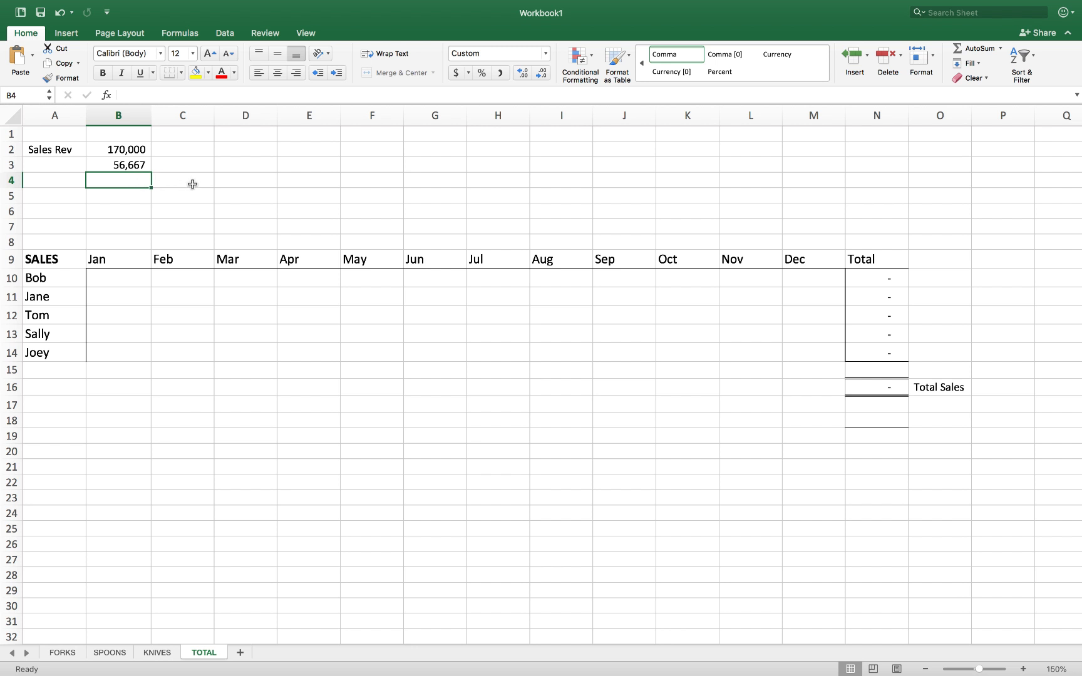
pyautogui.scroll(-1, 297, 310)
pyautogui.scroll(1, 297, 310)
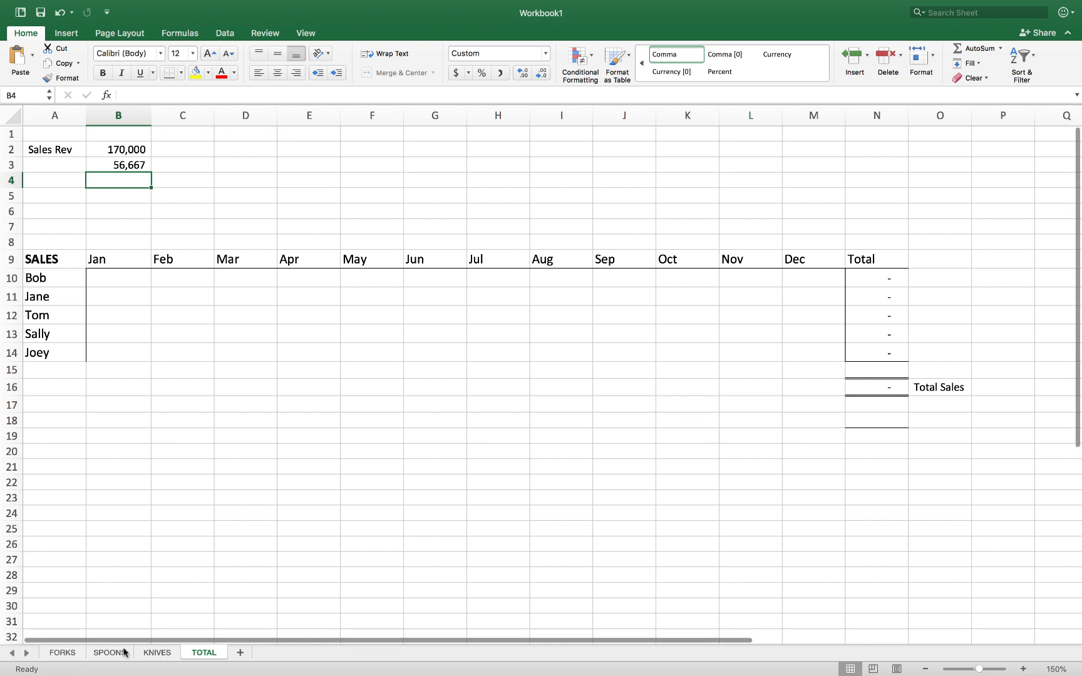
pyautogui.click(63, 655)
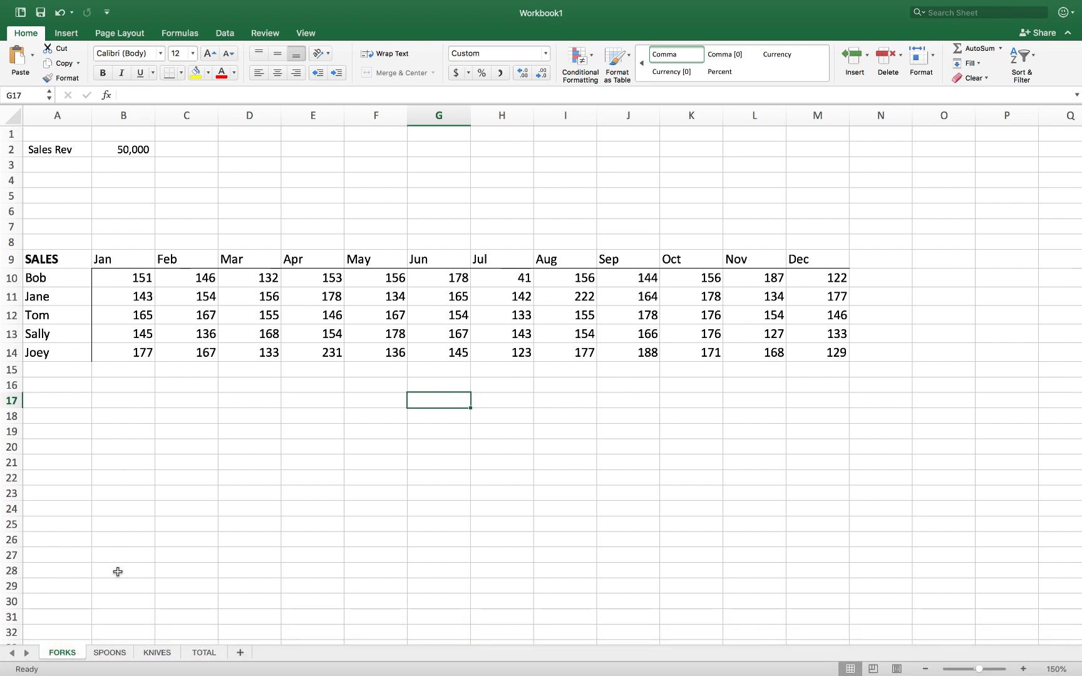
pyautogui.click(109, 653)
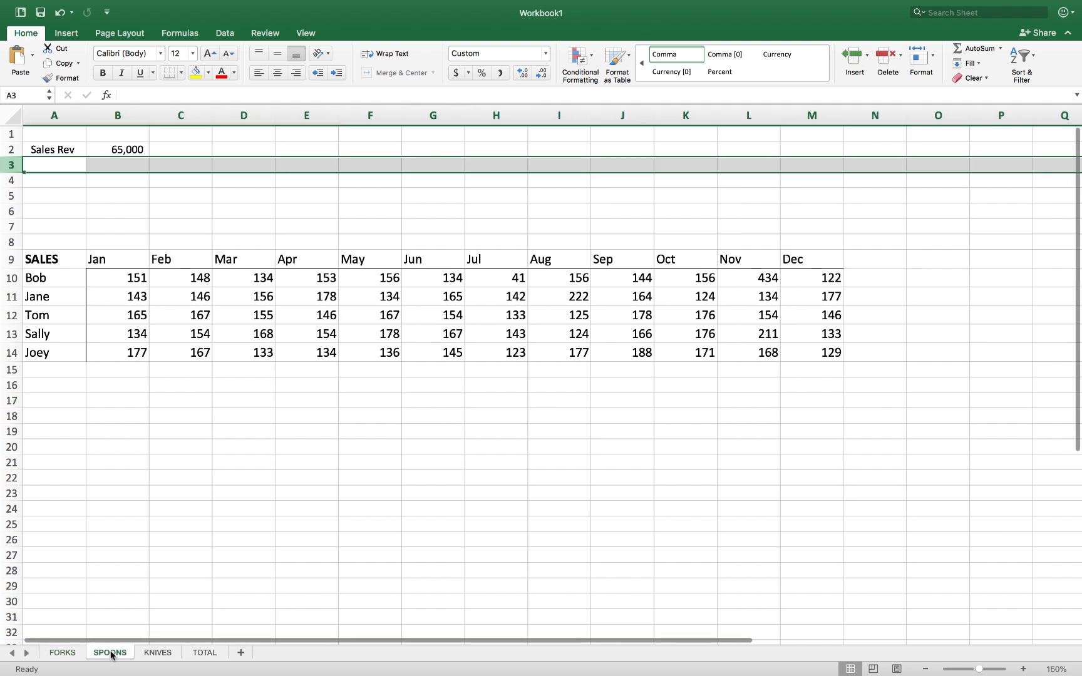
pyautogui.click(154, 653)
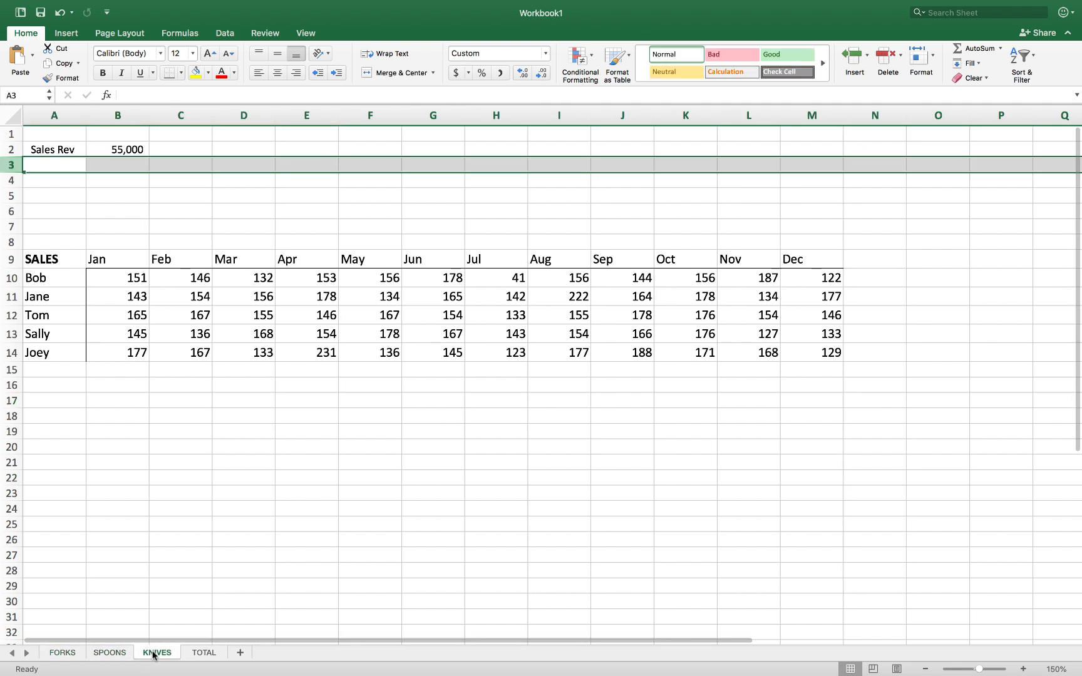
pyautogui.click(191, 654)
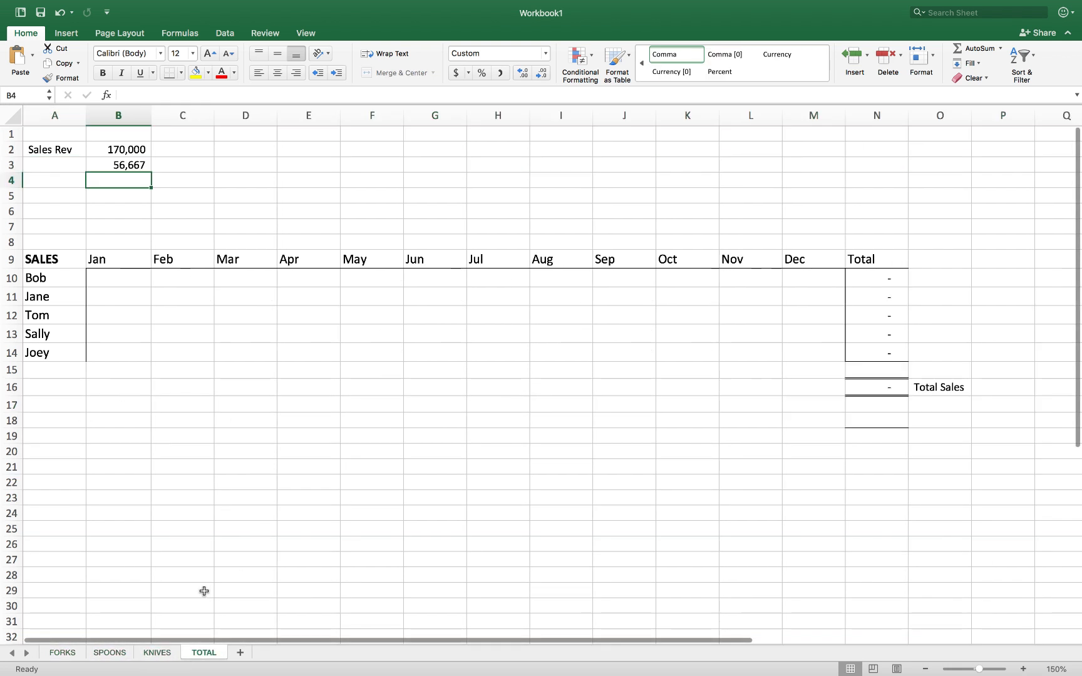
pyautogui.click(175, 495)
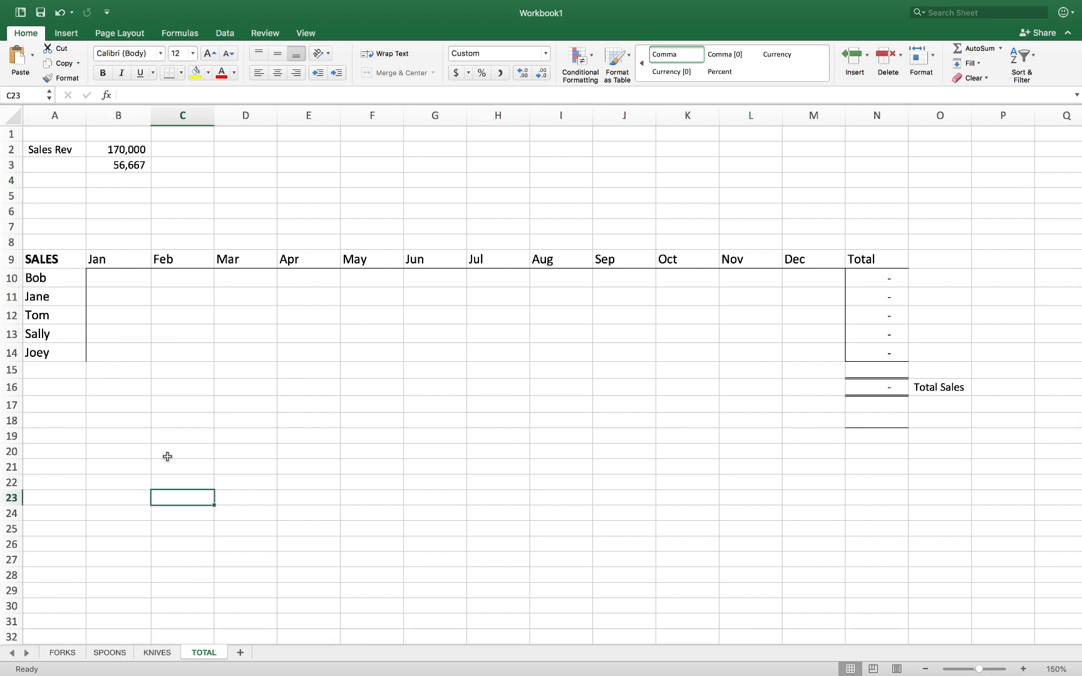
pyautogui.click(141, 280)
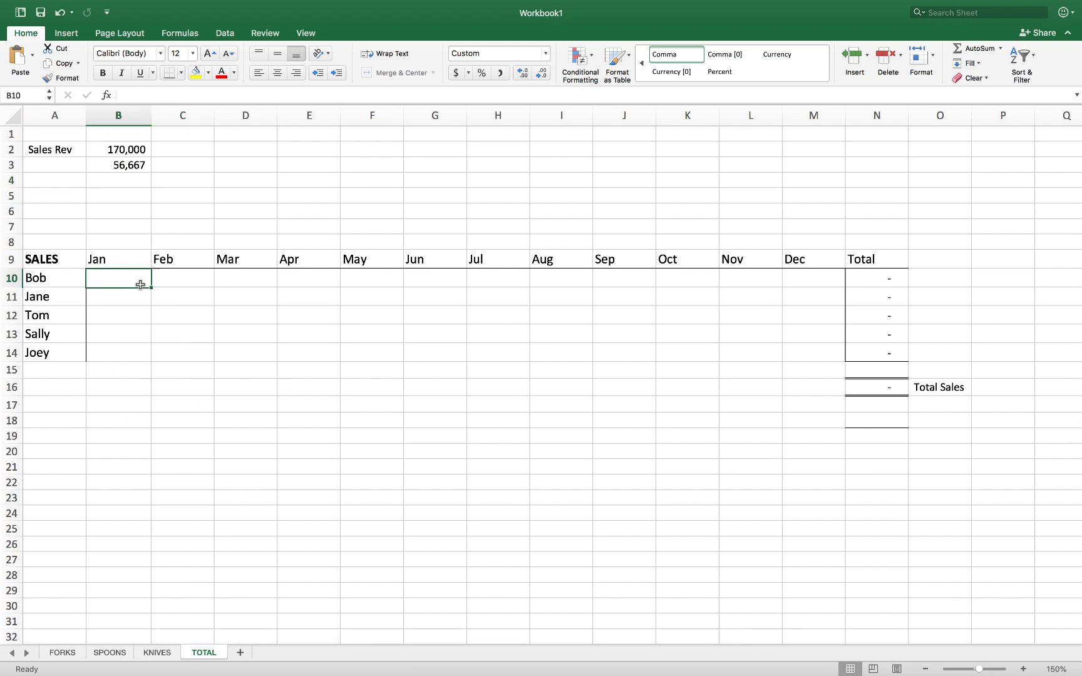
pyautogui.click(794, 364)
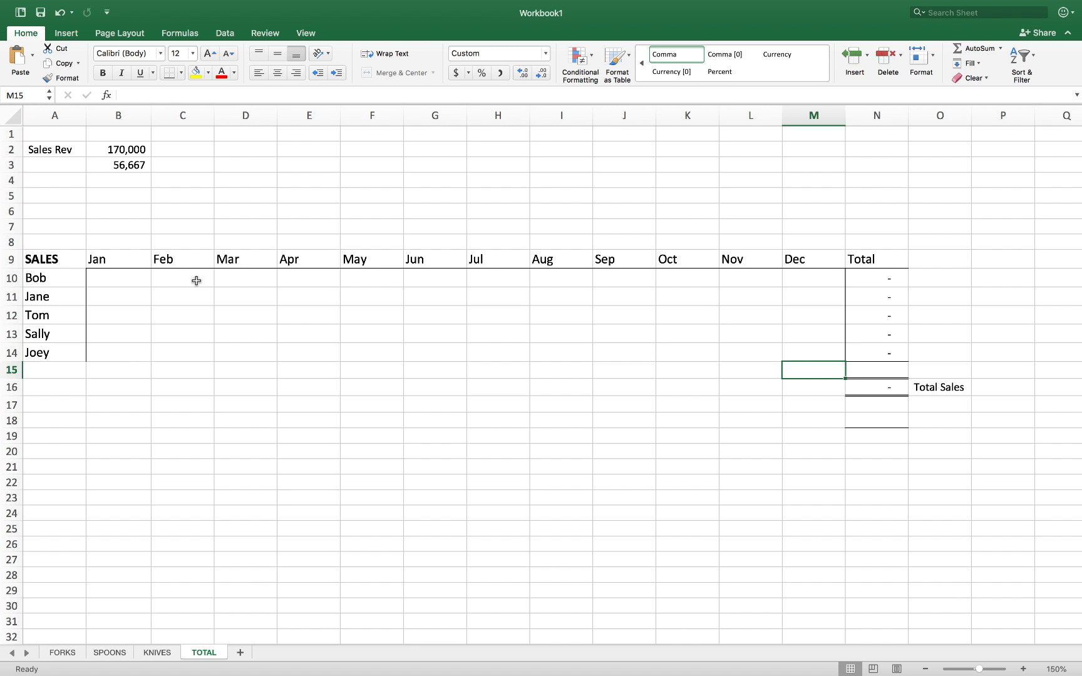
pyautogui.click(136, 283)
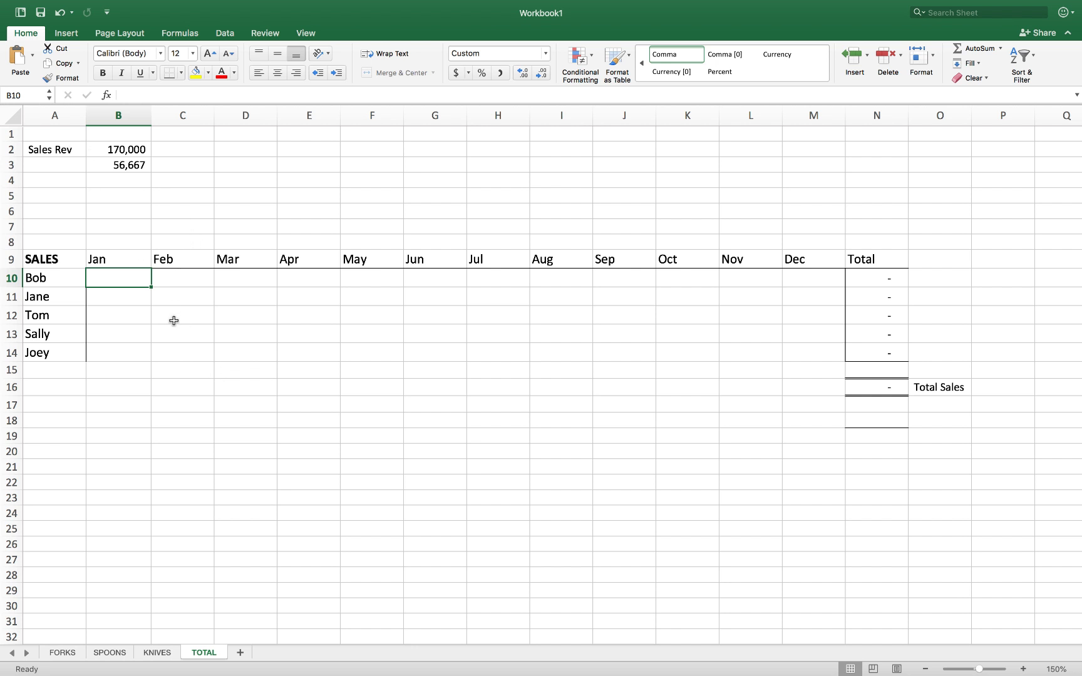
# Enter =SUM('FORKS:KNIVES'!B10) in TOTAL cell B10 for Bob's January, showing 453
pyautogui.write('=sum')
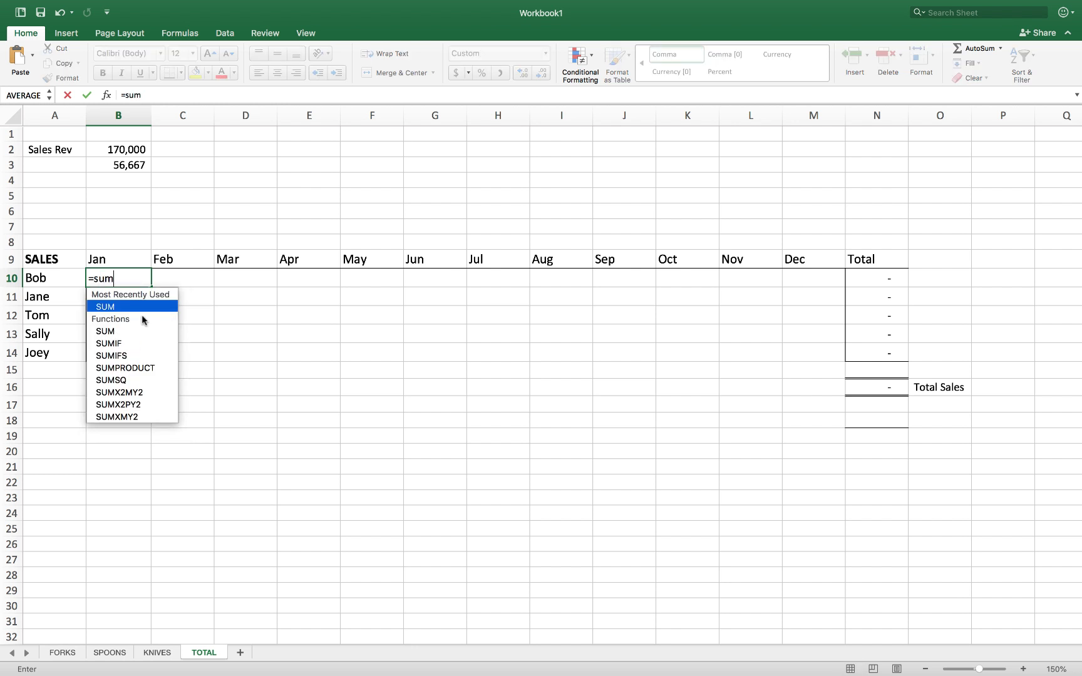
pyautogui.doubleClick(114, 304)
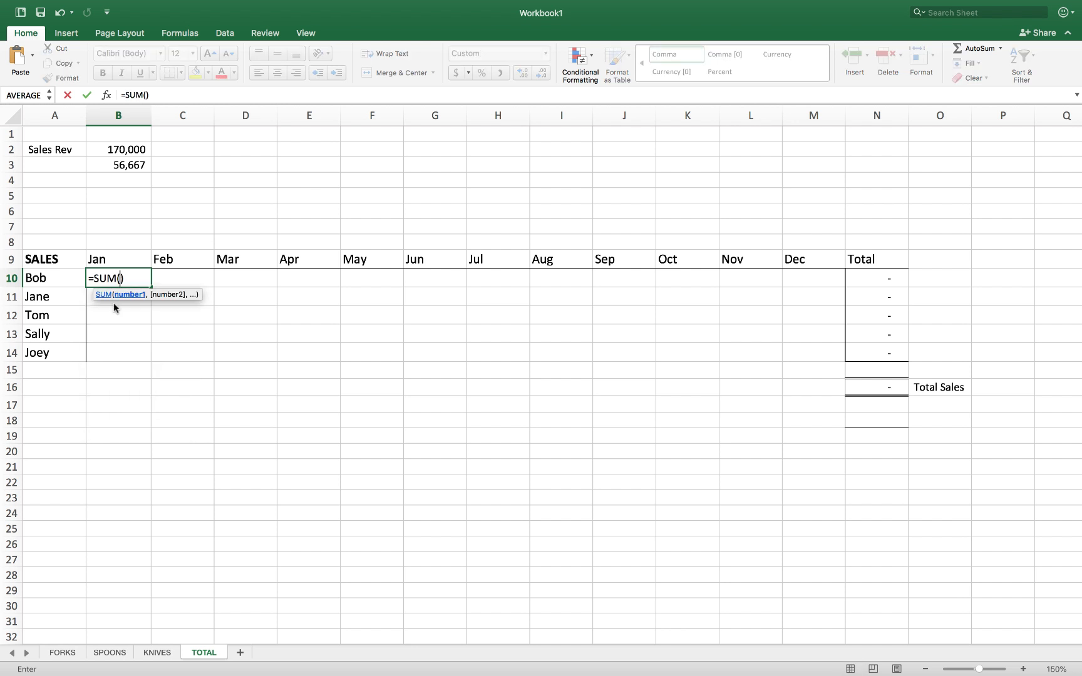
pyautogui.click(62, 653)
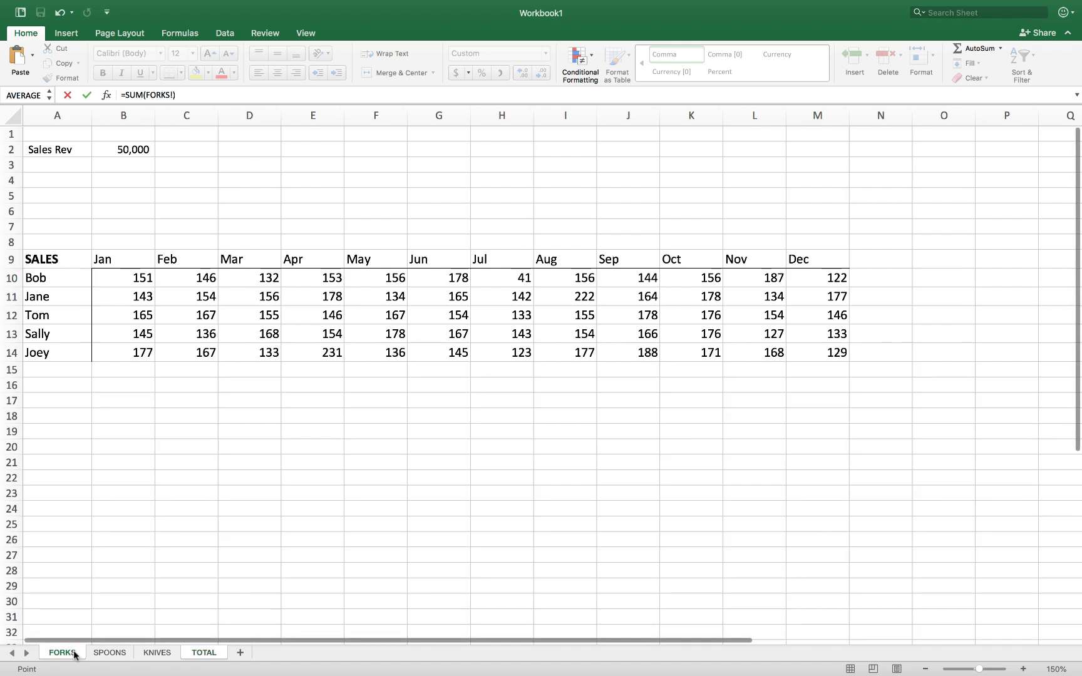
pyautogui.keyDown('shift'); pyautogui.click(158, 655); pyautogui.keyUp('shift')
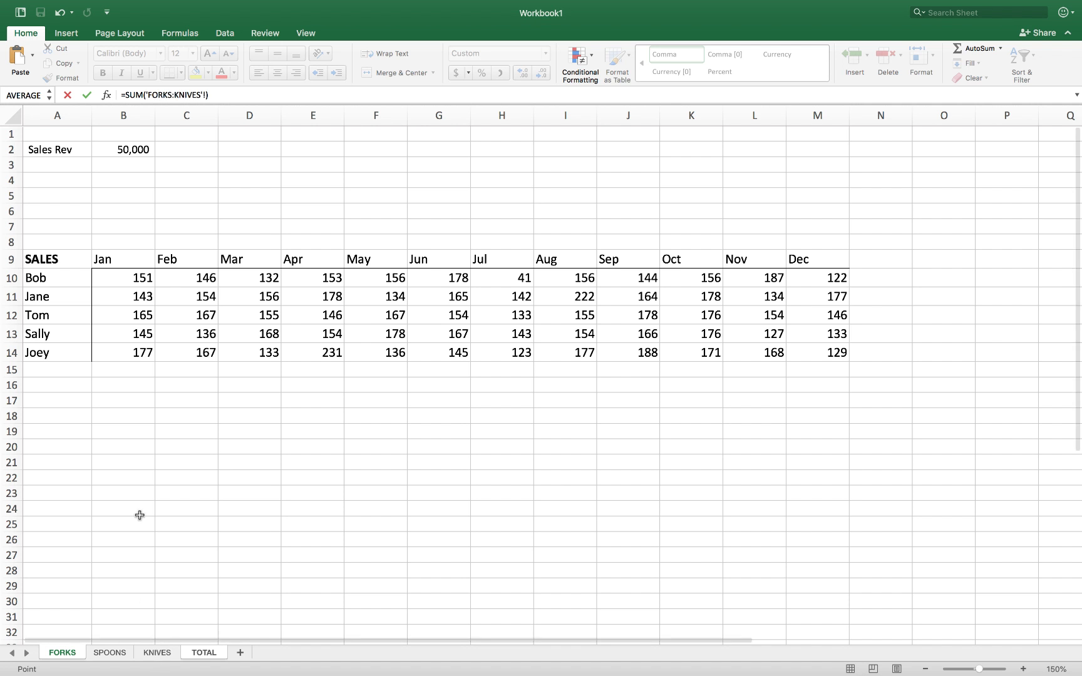
pyautogui.click(138, 278)
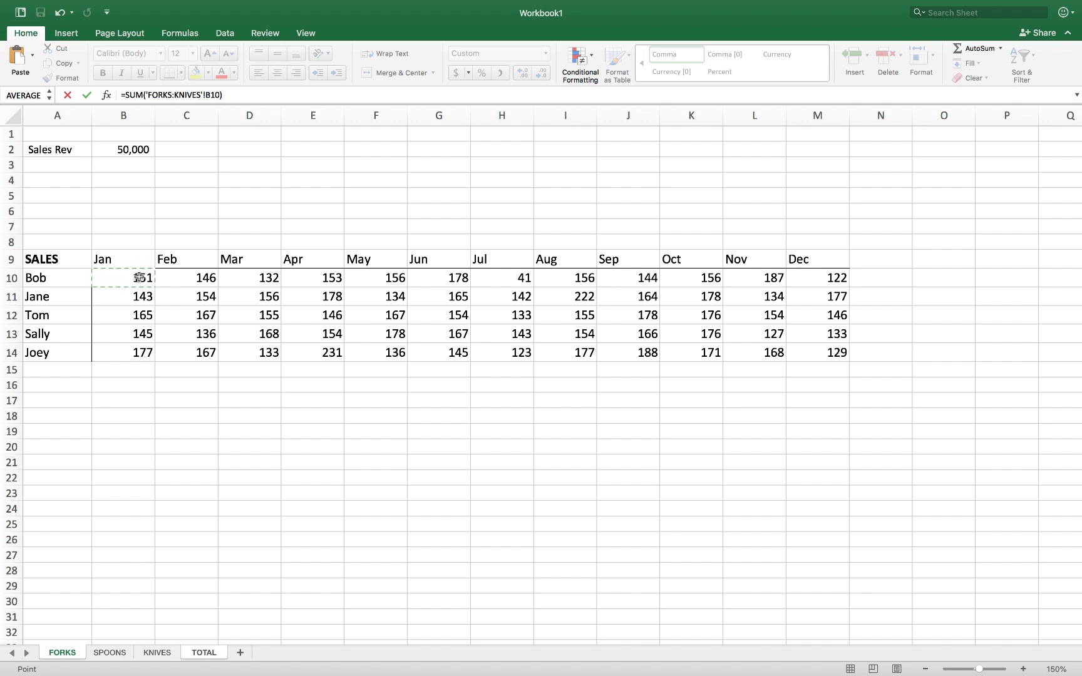
pyautogui.press('Return')
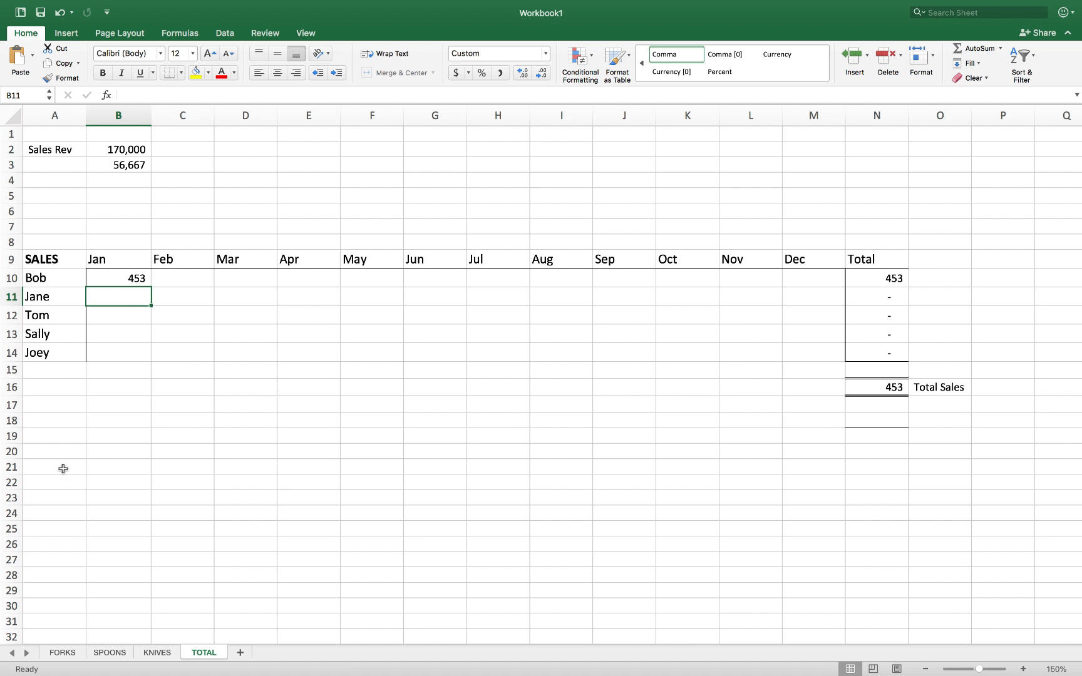
# Fill the B10 sum formula across B10:M14 so Total Sales reaches 28,150
pyautogui.click(135, 279)
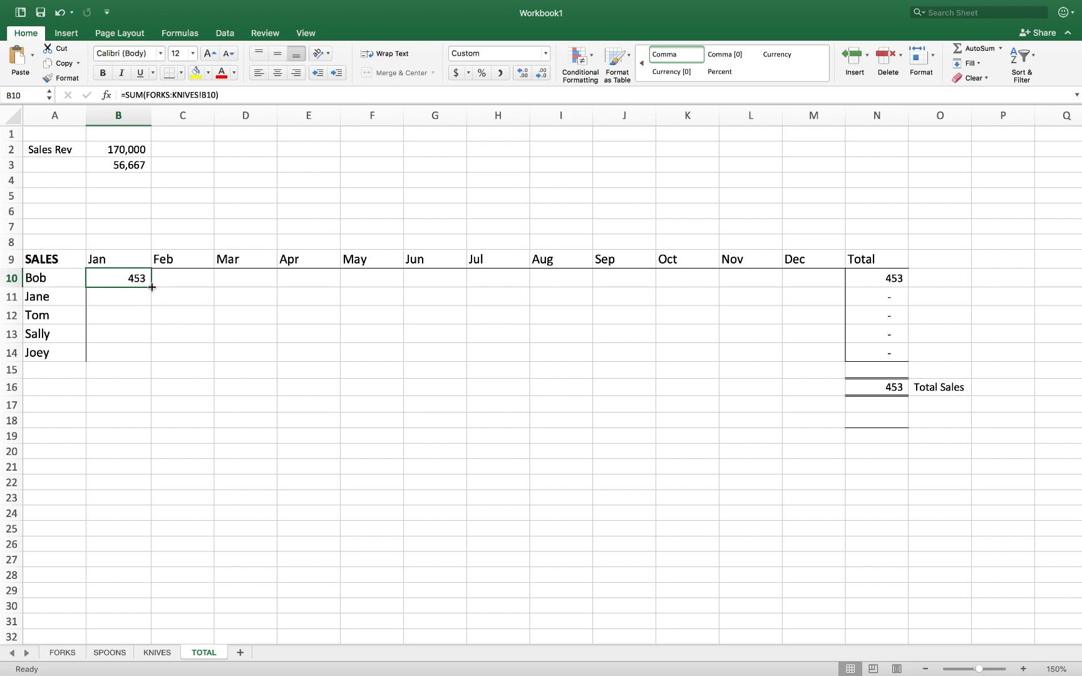
pyautogui.moveTo(152, 287); pyautogui.dragTo(835, 358)
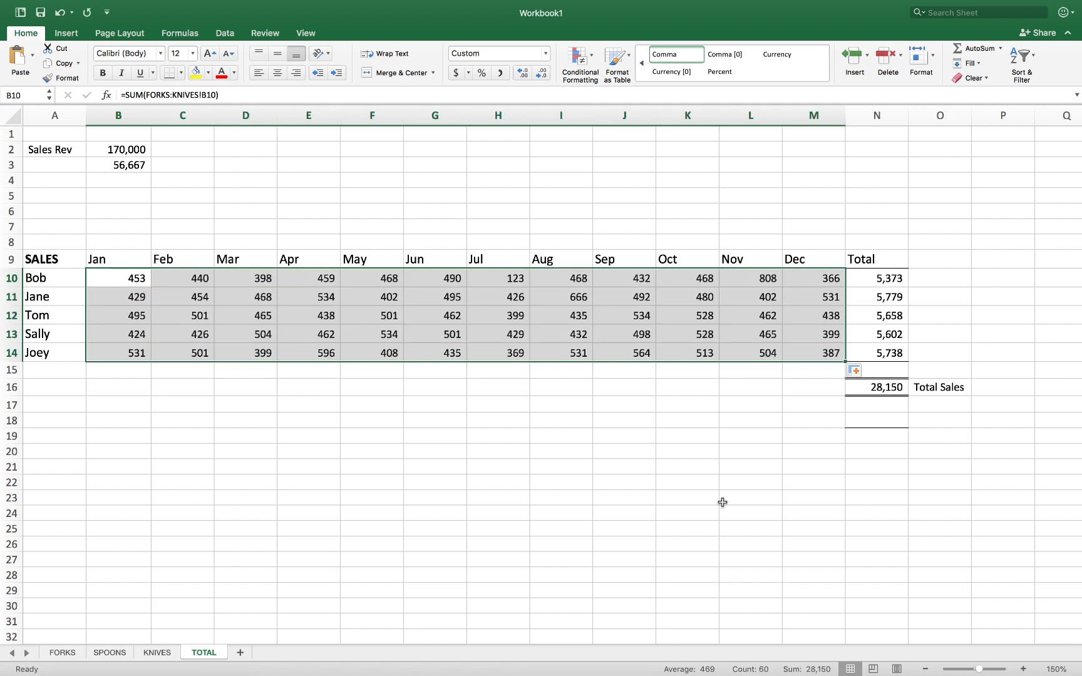
pyautogui.click(402, 446)
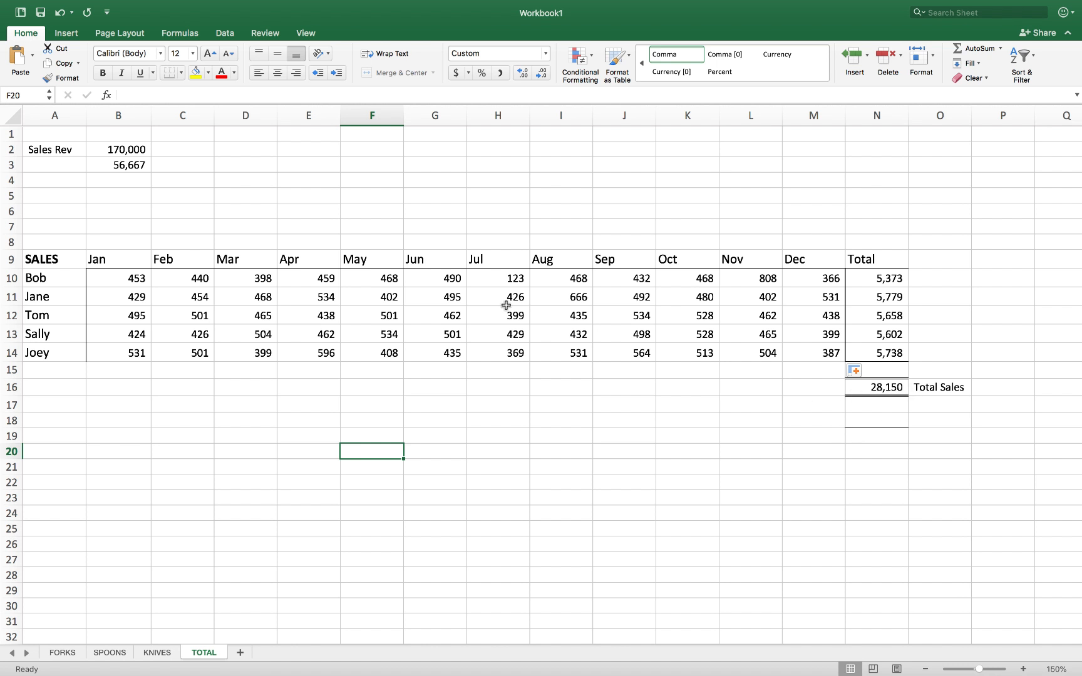
# Enter =SUM('FORKS:KNIVES'!B10:M14) in N18 as a check total showing 28,150
pyautogui.click(873, 390)
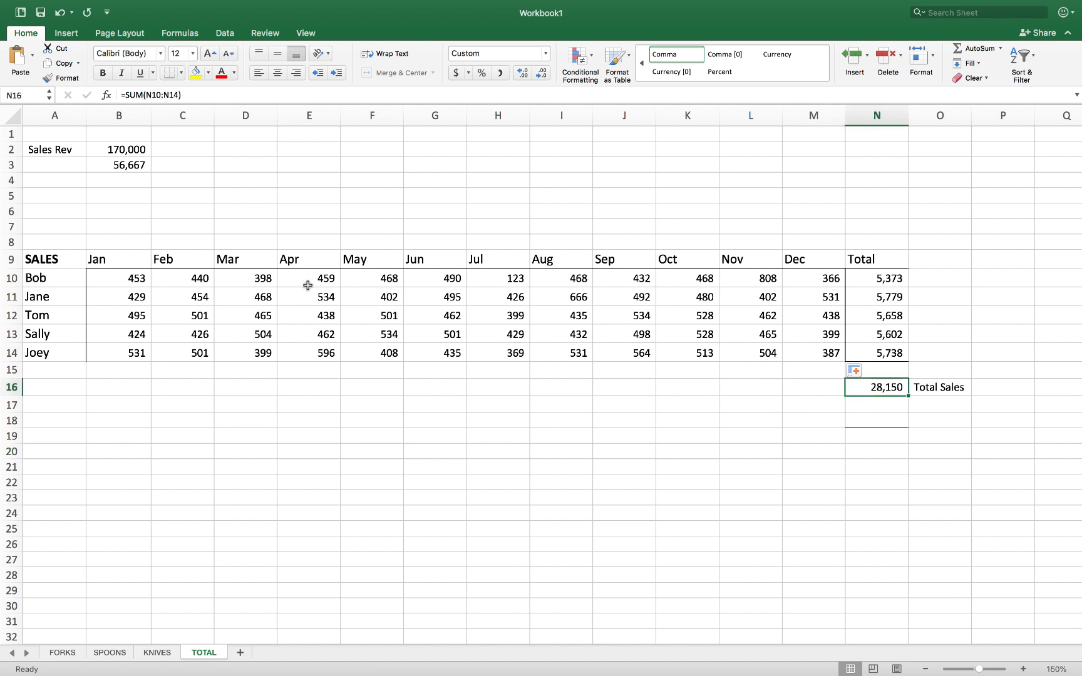
pyautogui.click(870, 422)
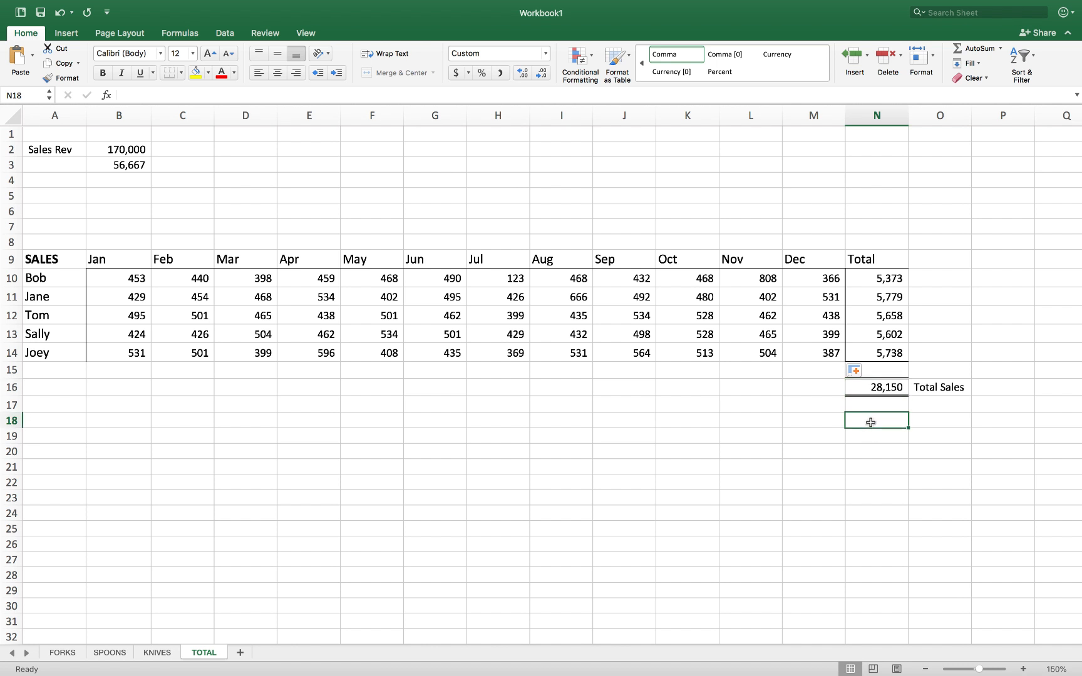
pyautogui.write('=sum')
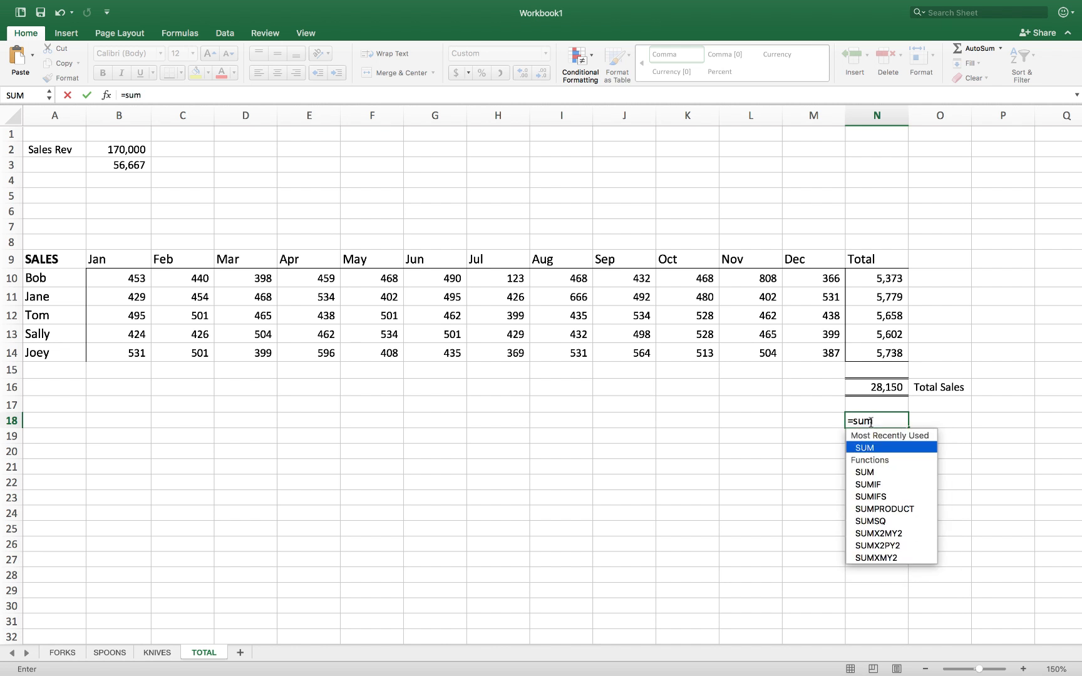
pyautogui.write('(')
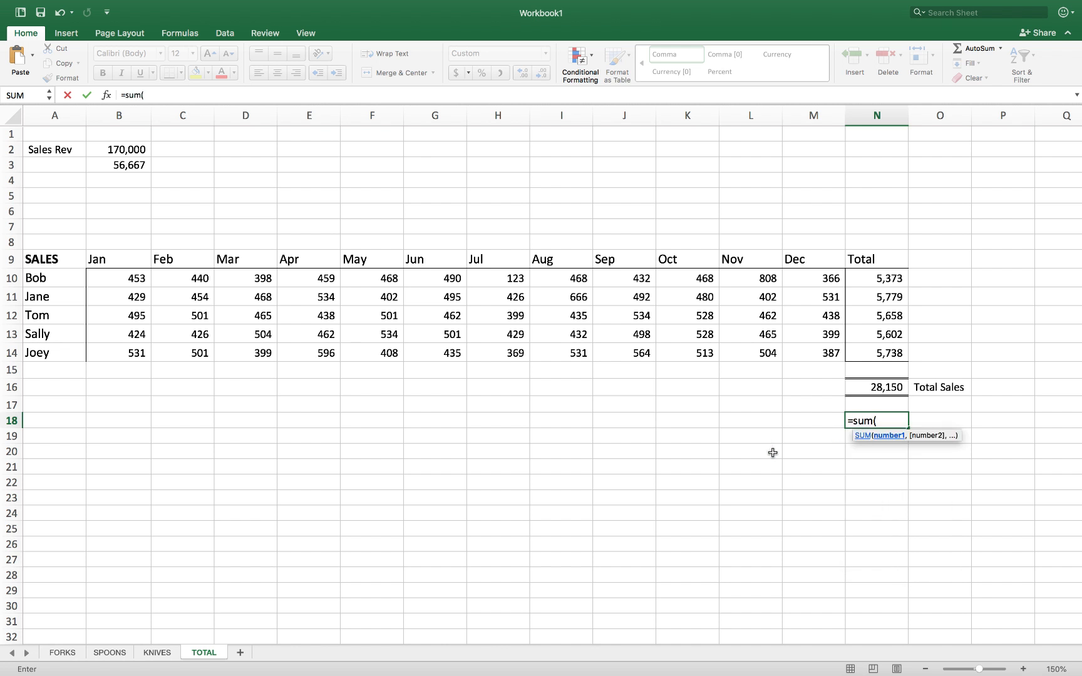
pyautogui.click(66, 655)
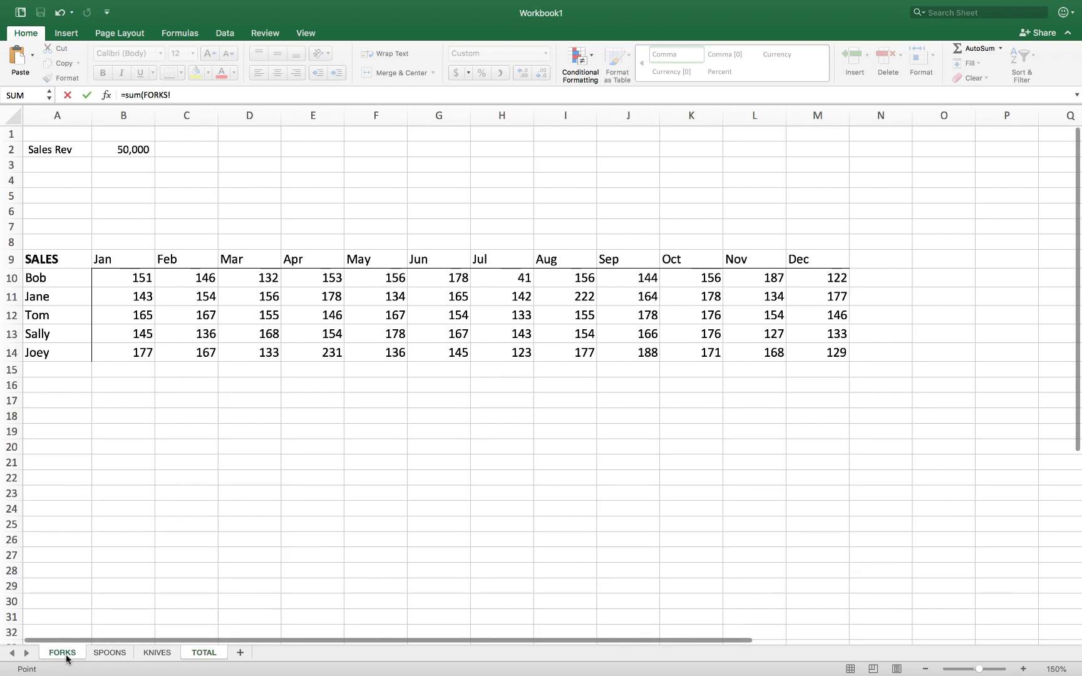
pyautogui.keyDown('shift'); pyautogui.click(159, 653); pyautogui.keyUp('shift')
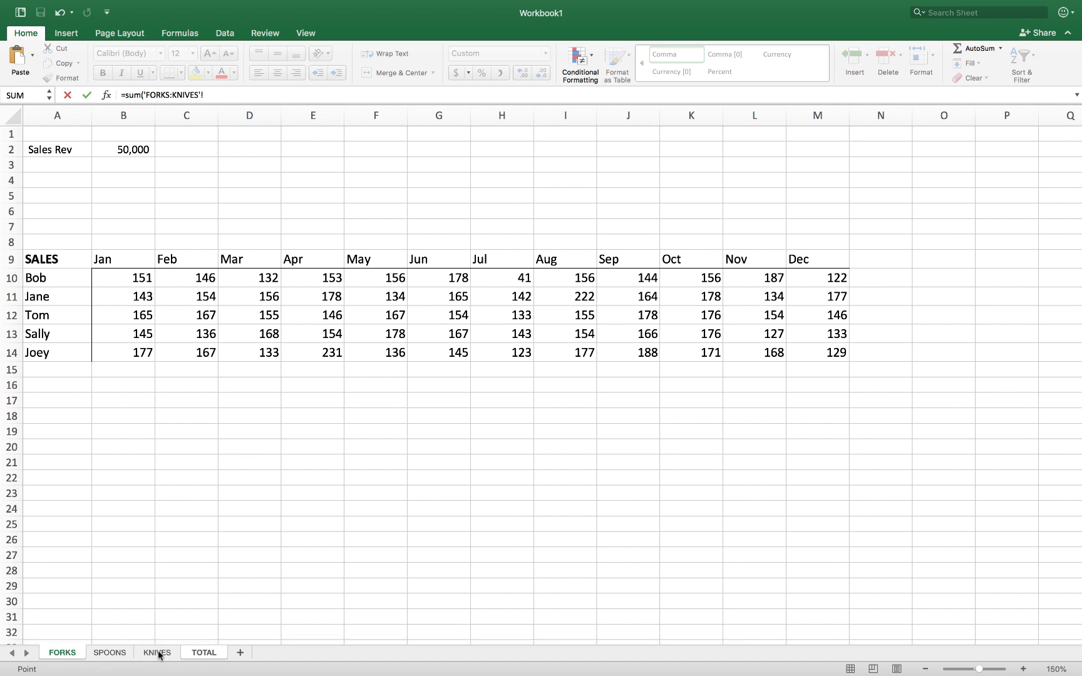
pyautogui.moveTo(116, 275); pyautogui.dragTo(794, 348)
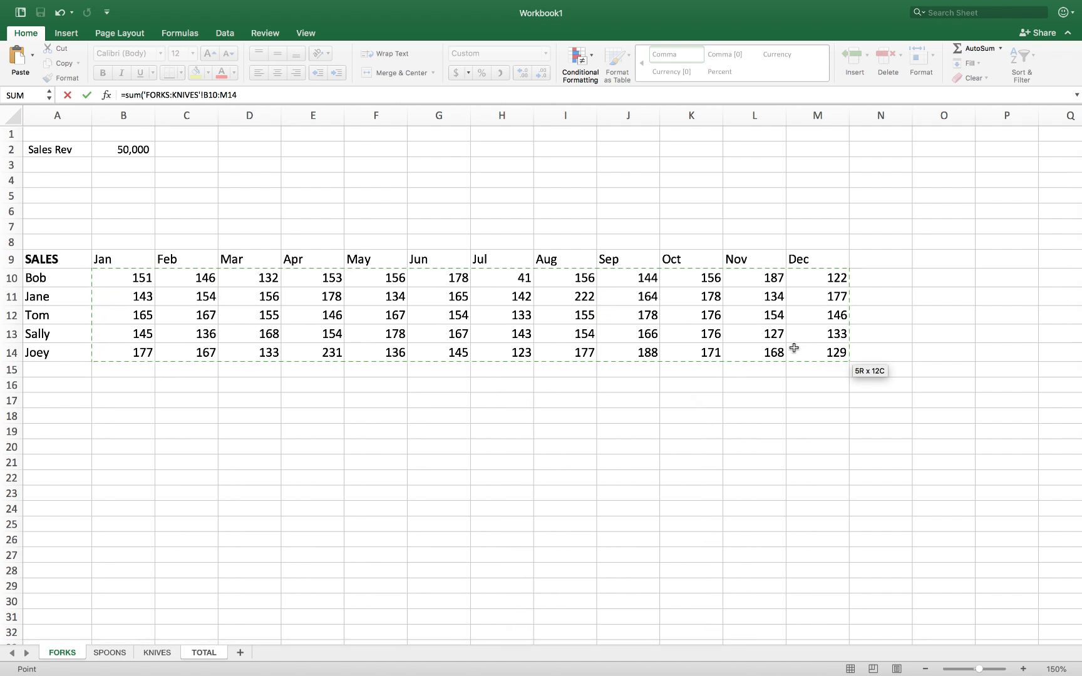
pyautogui.press('Return')
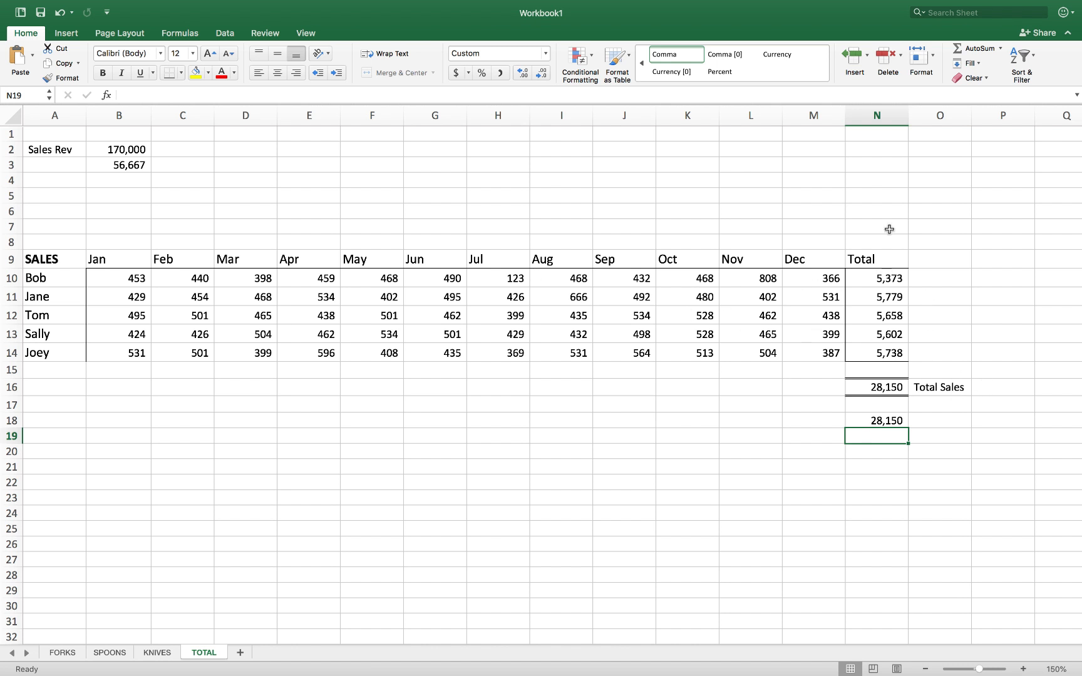
pyautogui.click(868, 418)
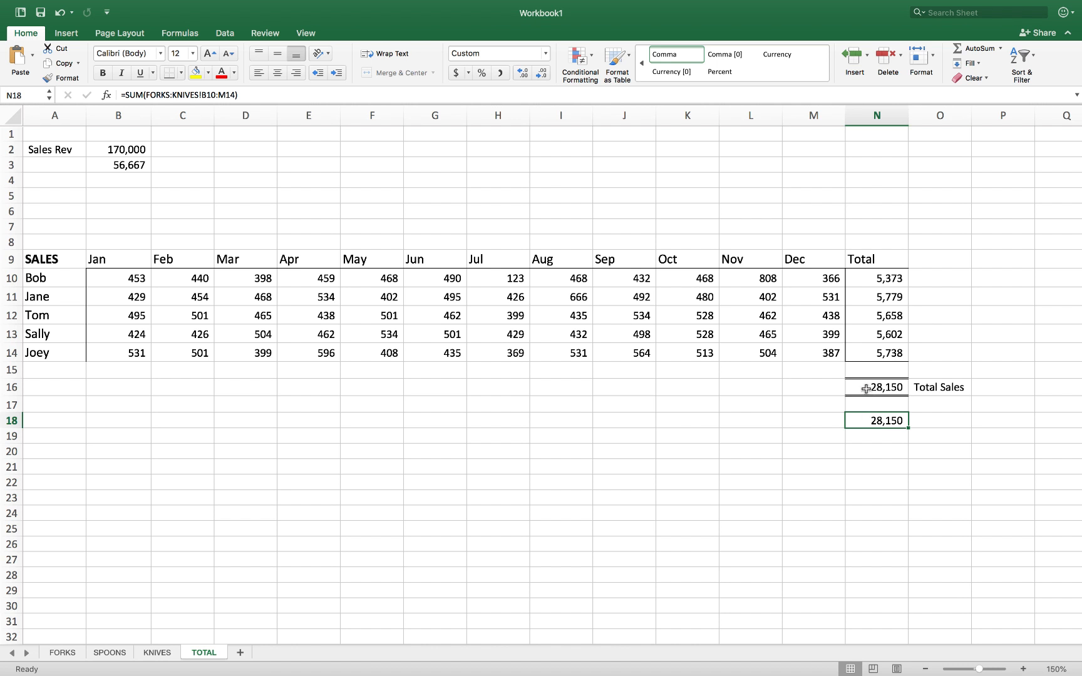
pyautogui.click(867, 387)
pyautogui.click(872, 457)
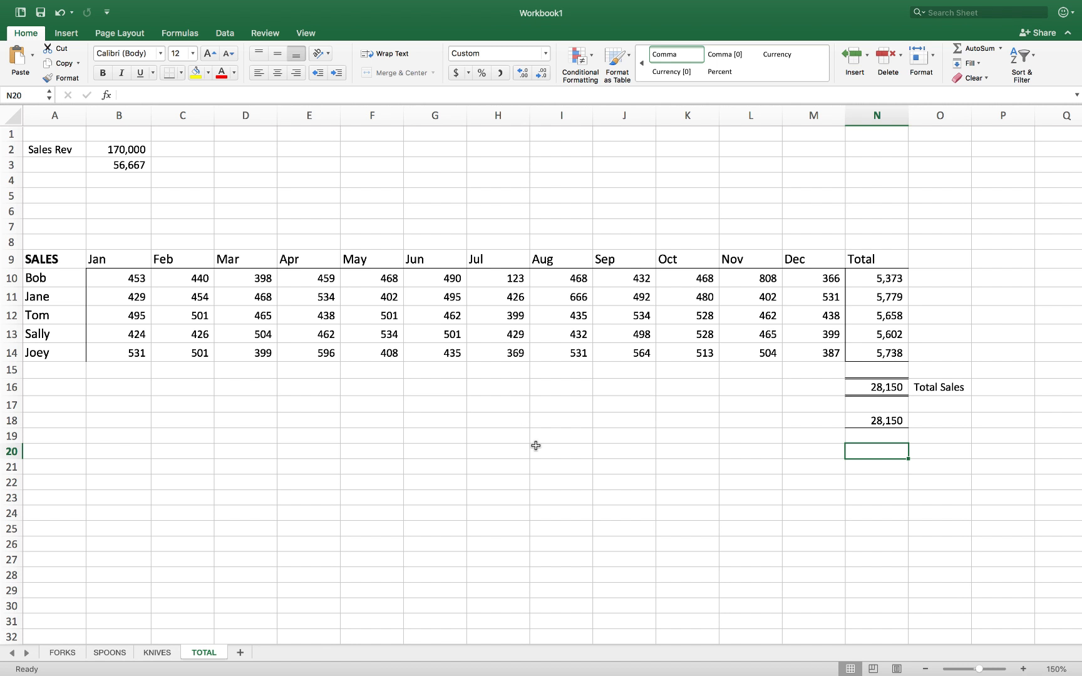
pyautogui.click(144, 279)
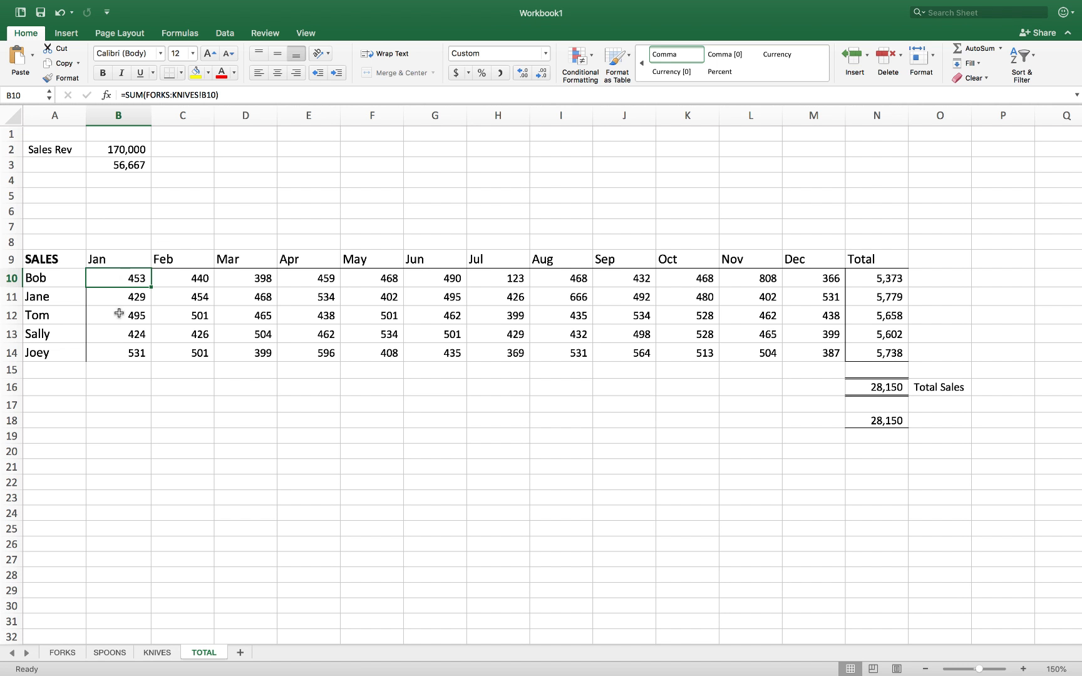
# Compare the FORKS, SPOONS and KNIVES sheets and check the January value in FORKS B10
pyautogui.click(63, 653)
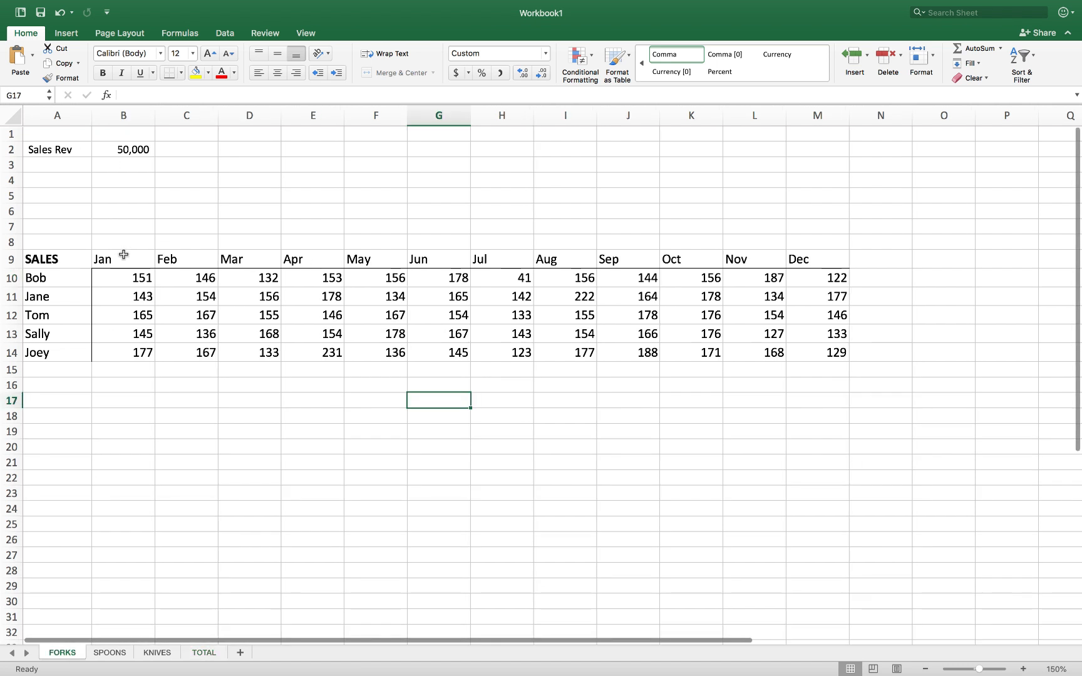
pyautogui.click(106, 655)
pyautogui.click(151, 654)
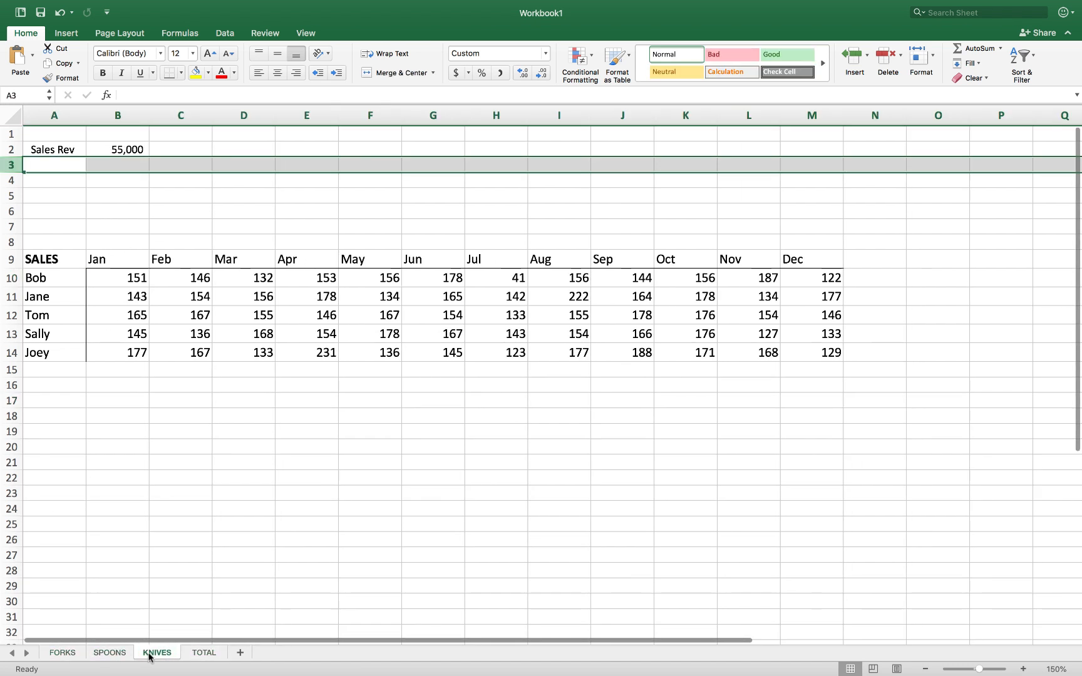
pyautogui.click(72, 652)
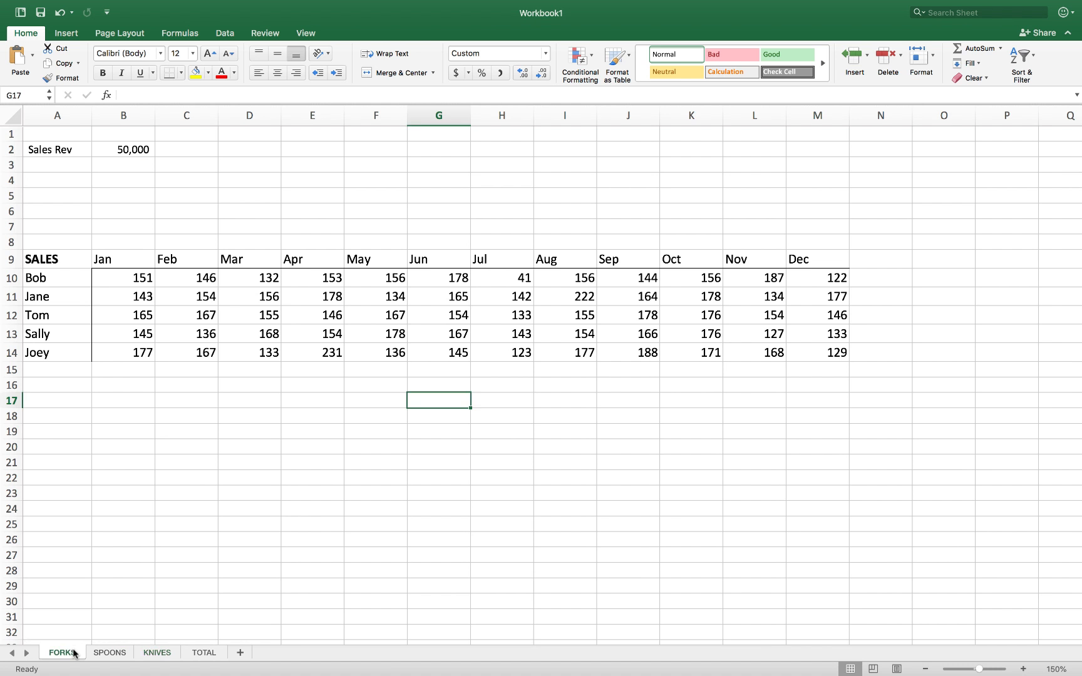
pyautogui.click(123, 278)
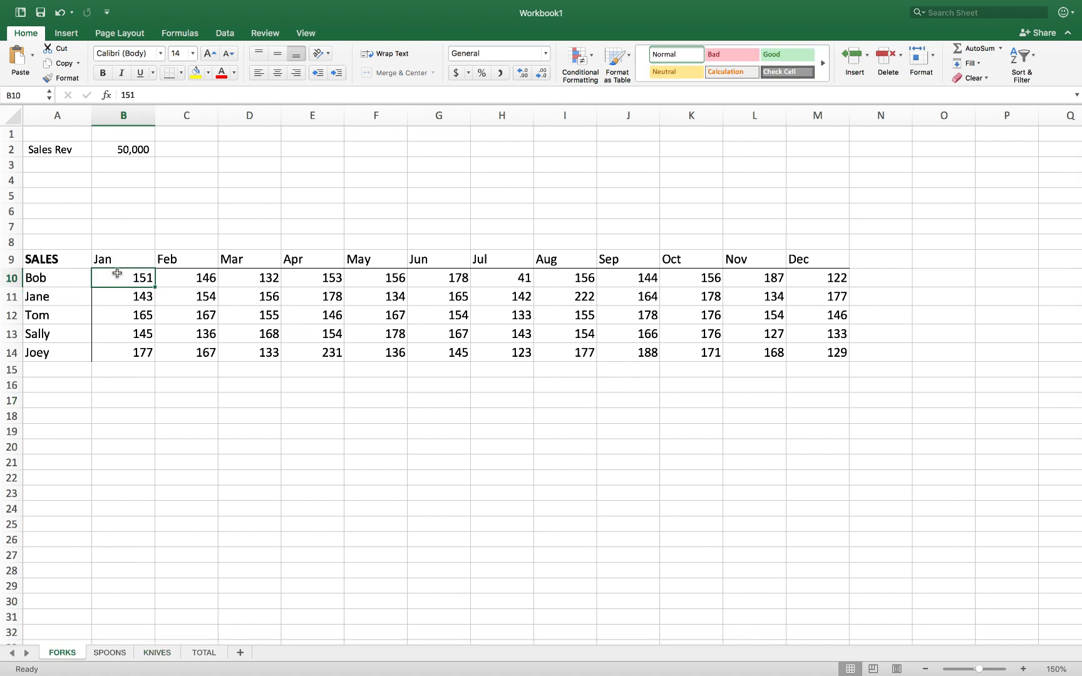
# Review SPOONS, KNIVES and TOTAL, then return to FORKS and select row 8
pyautogui.click(98, 652)
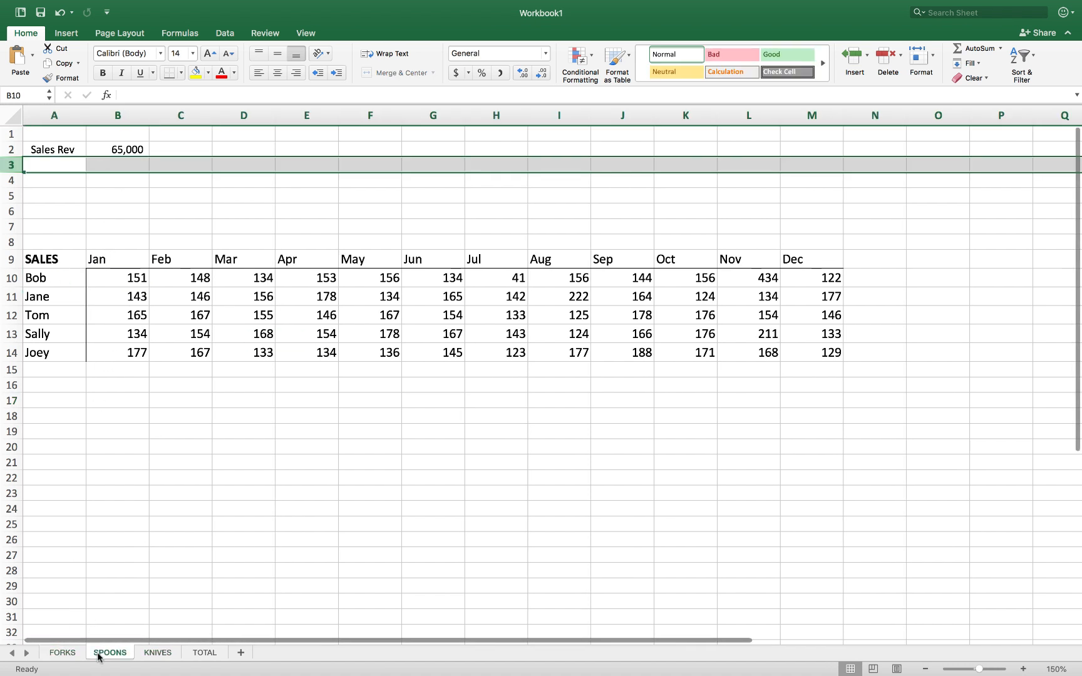
pyautogui.click(162, 653)
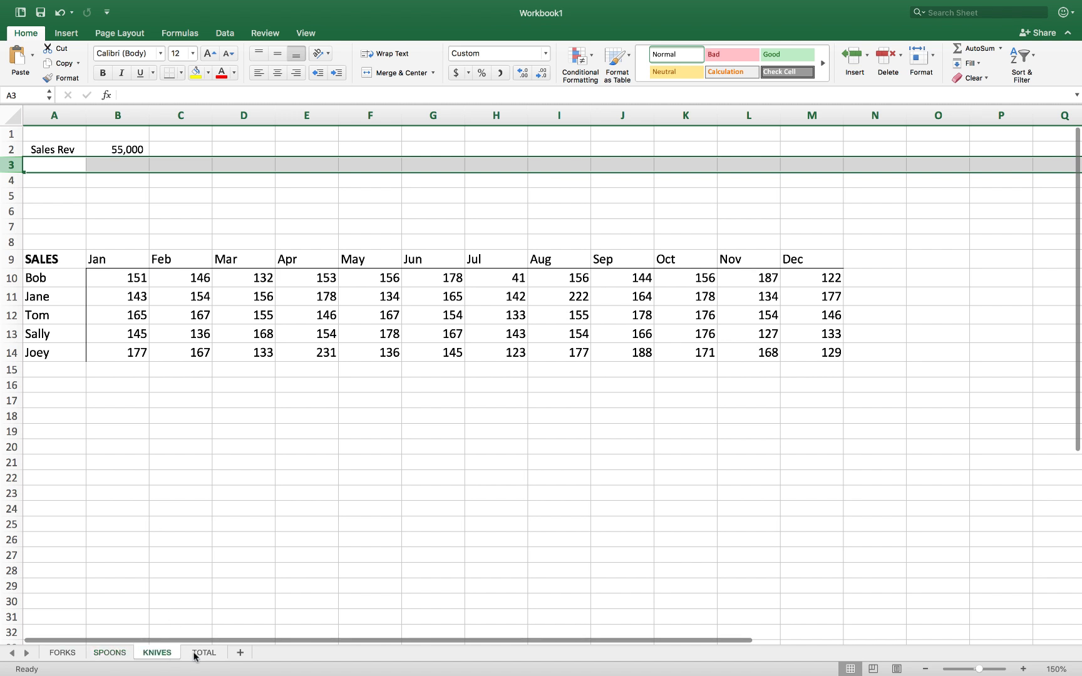
pyautogui.click(197, 655)
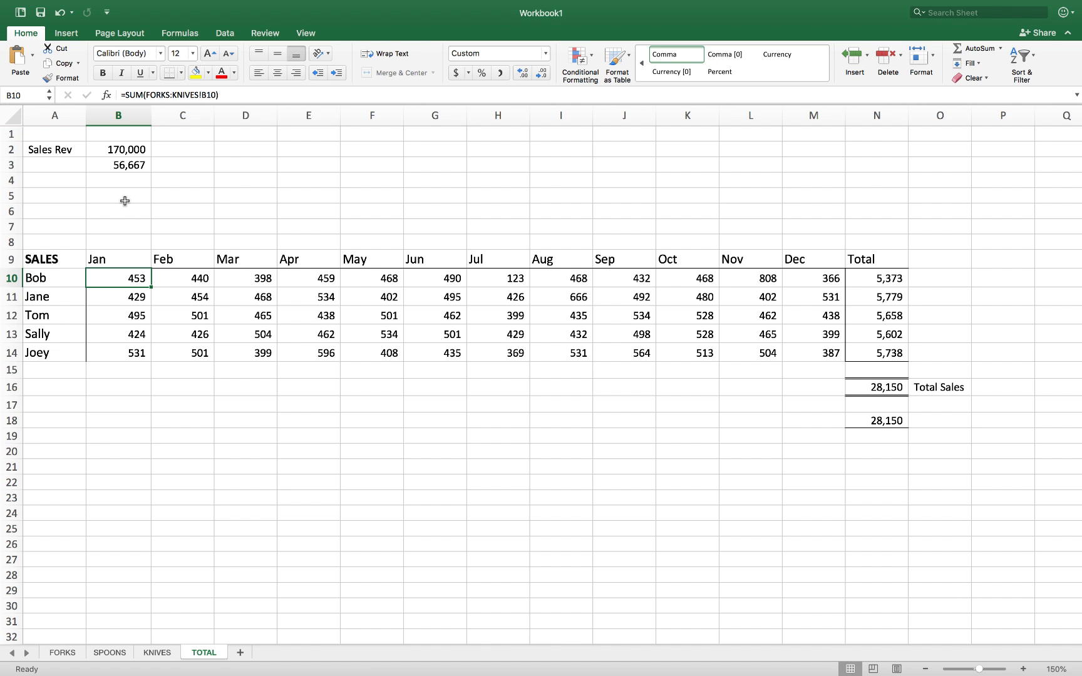
pyautogui.click(63, 653)
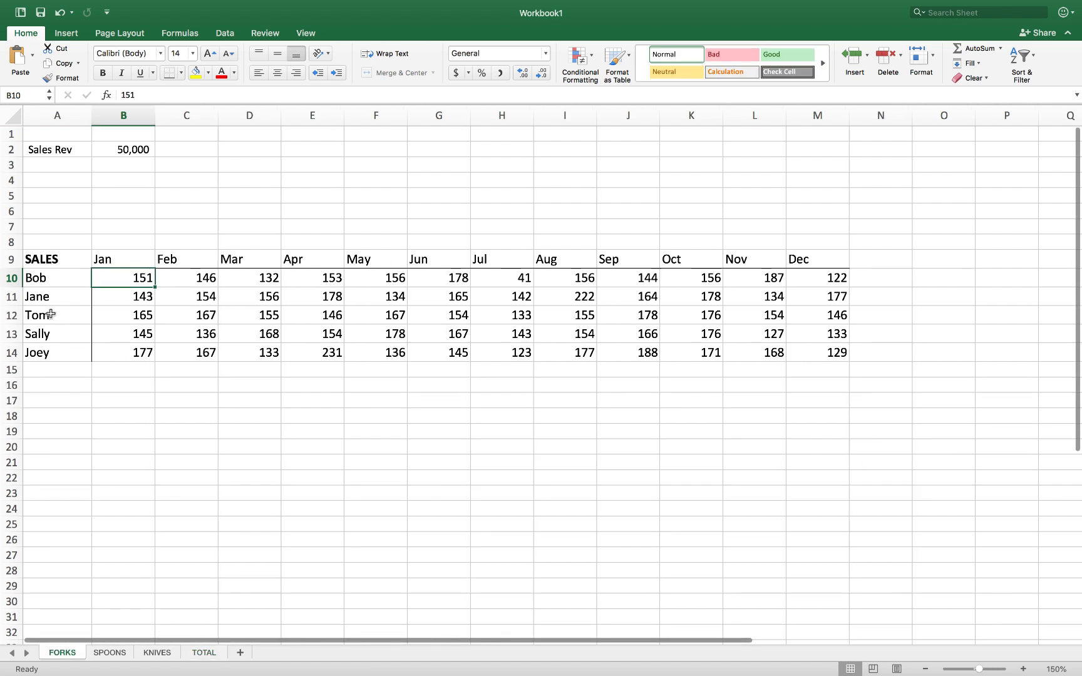
pyautogui.click(18, 241)
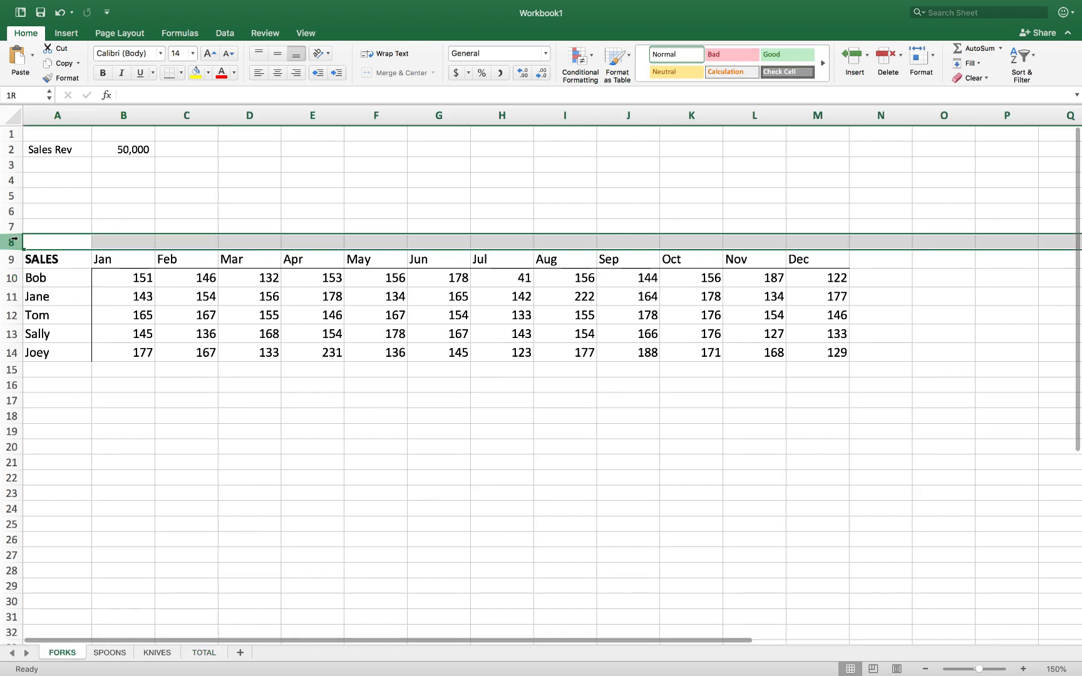
# Insert a blank row at row 8 on FORKS and check TOTAL's drop to 26,205
pyautogui.click(861, 64)
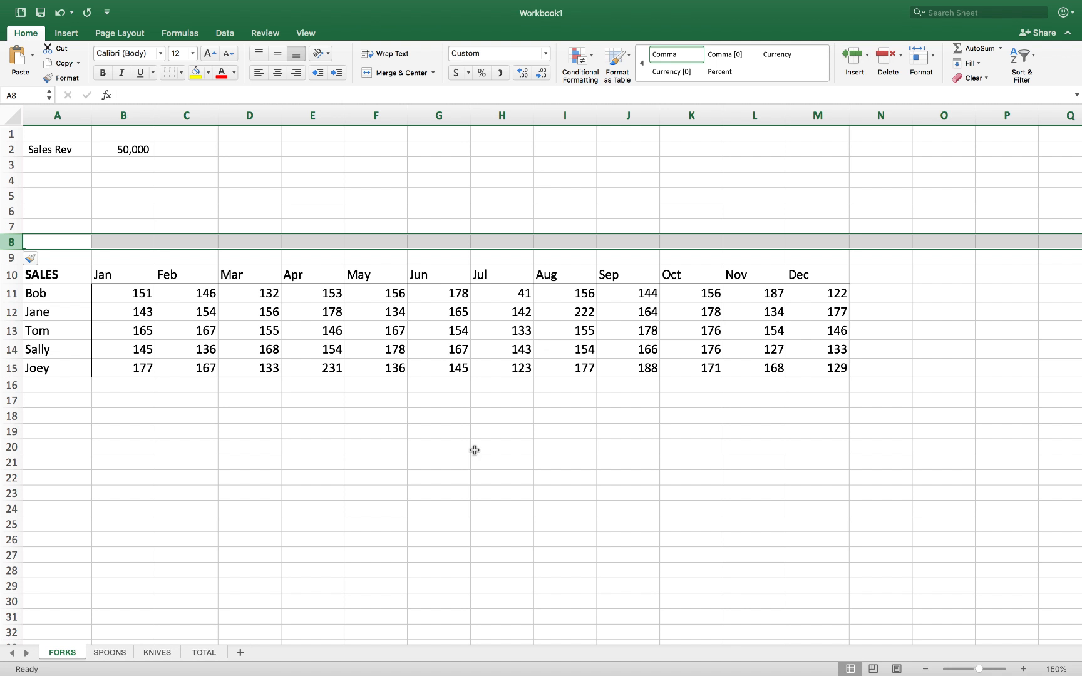
pyautogui.click(191, 653)
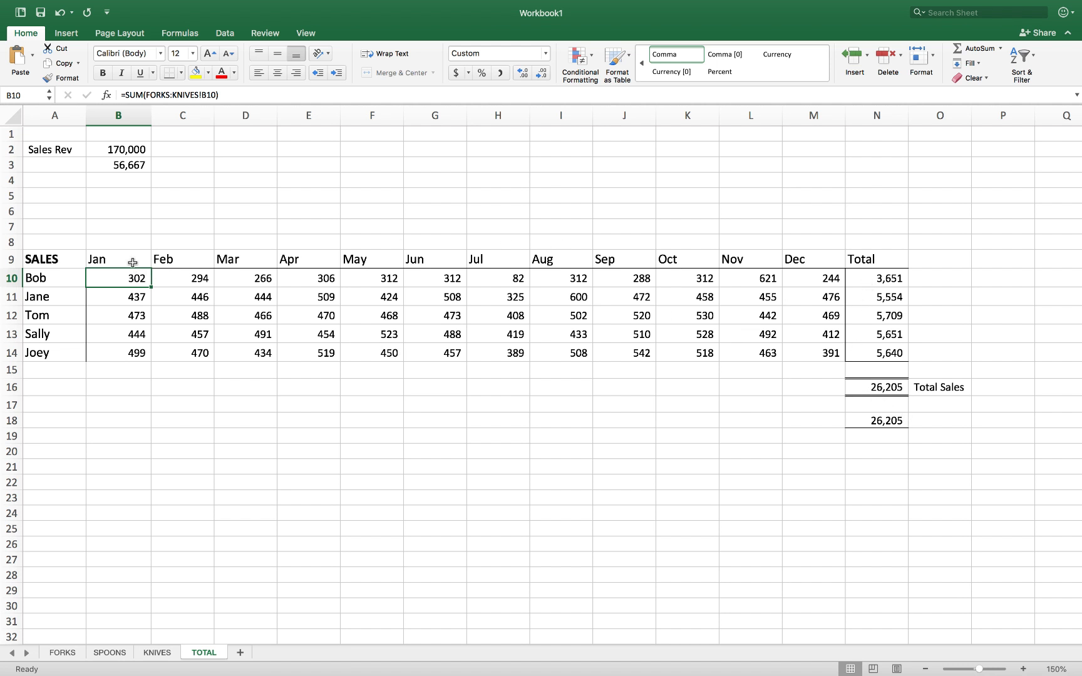
pyautogui.click(119, 357)
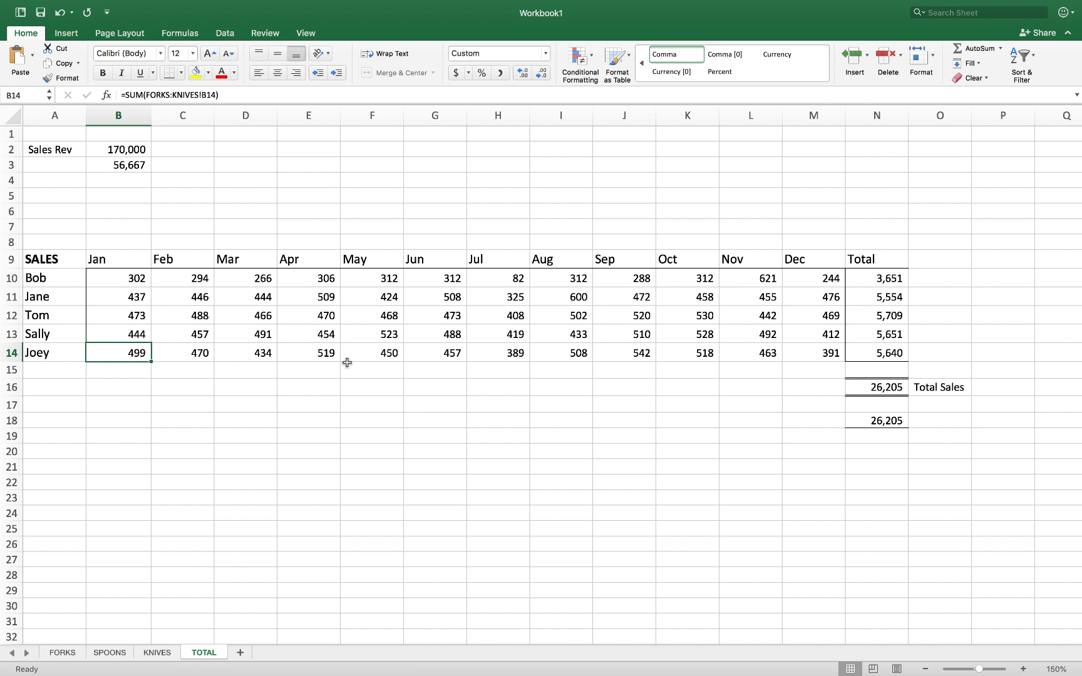